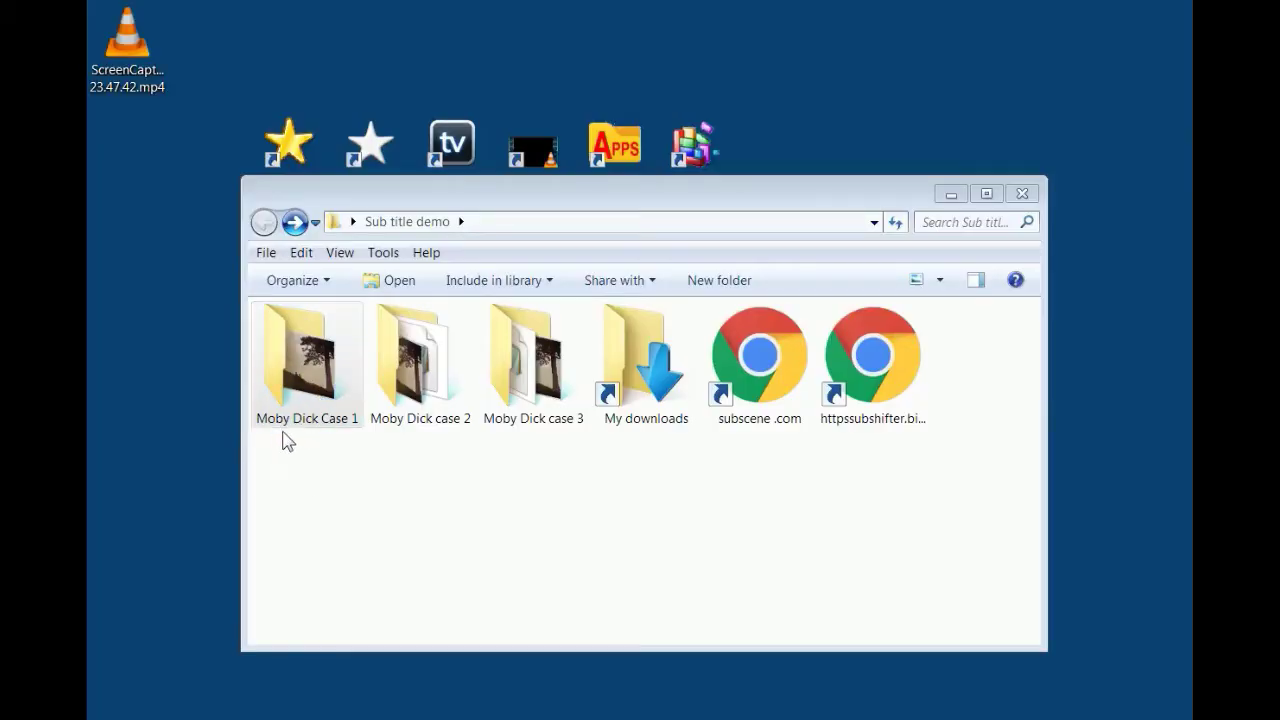
# - Check which files the Moby Dick Case 1 folder contains and return to the Sub title demo folder
pyautogui.doubleClick(322, 374)
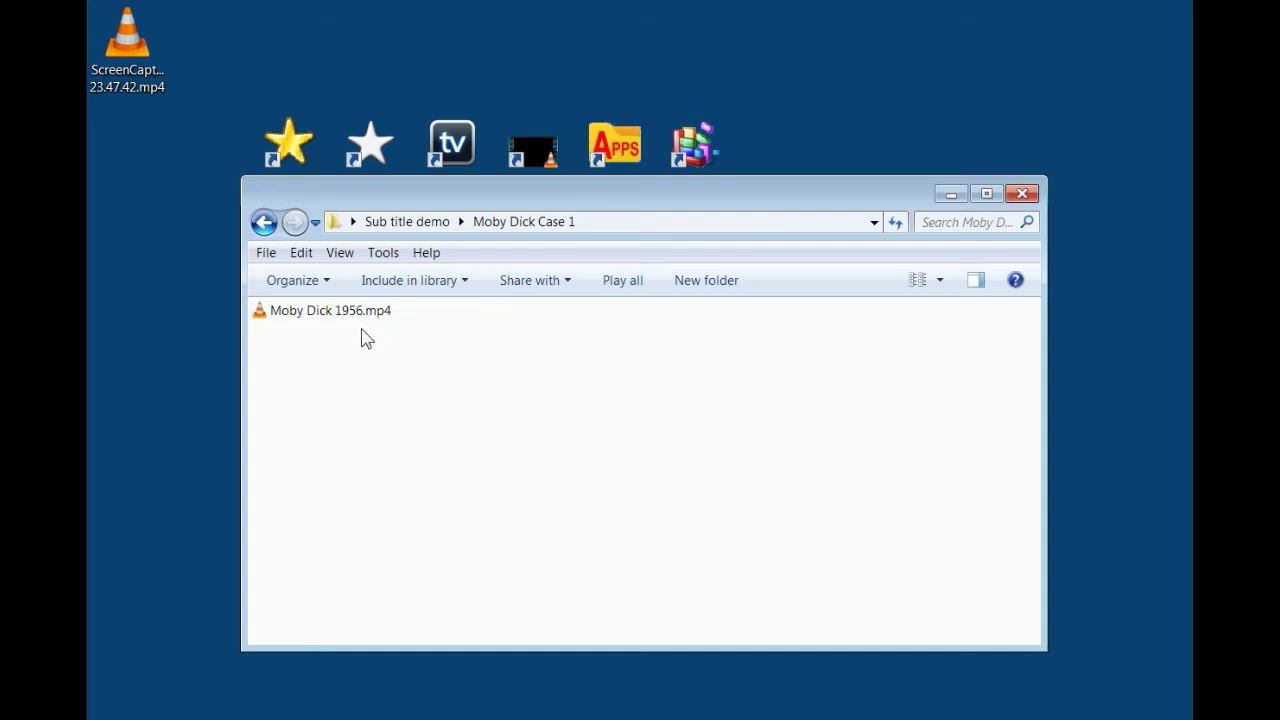
pyautogui.click(263, 222)
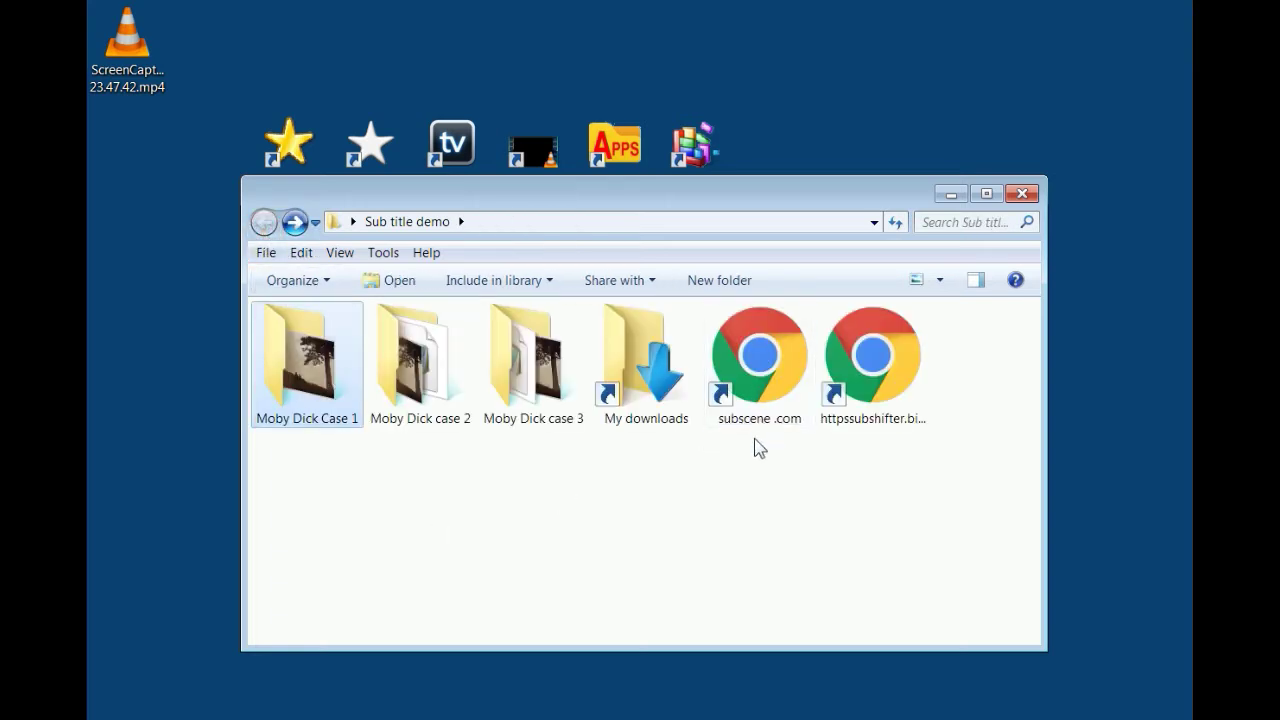
# - Switch to subscene.com in Chrome and search for subtitles titled "Moby Dick"
pyautogui.doubleClick(757, 360)
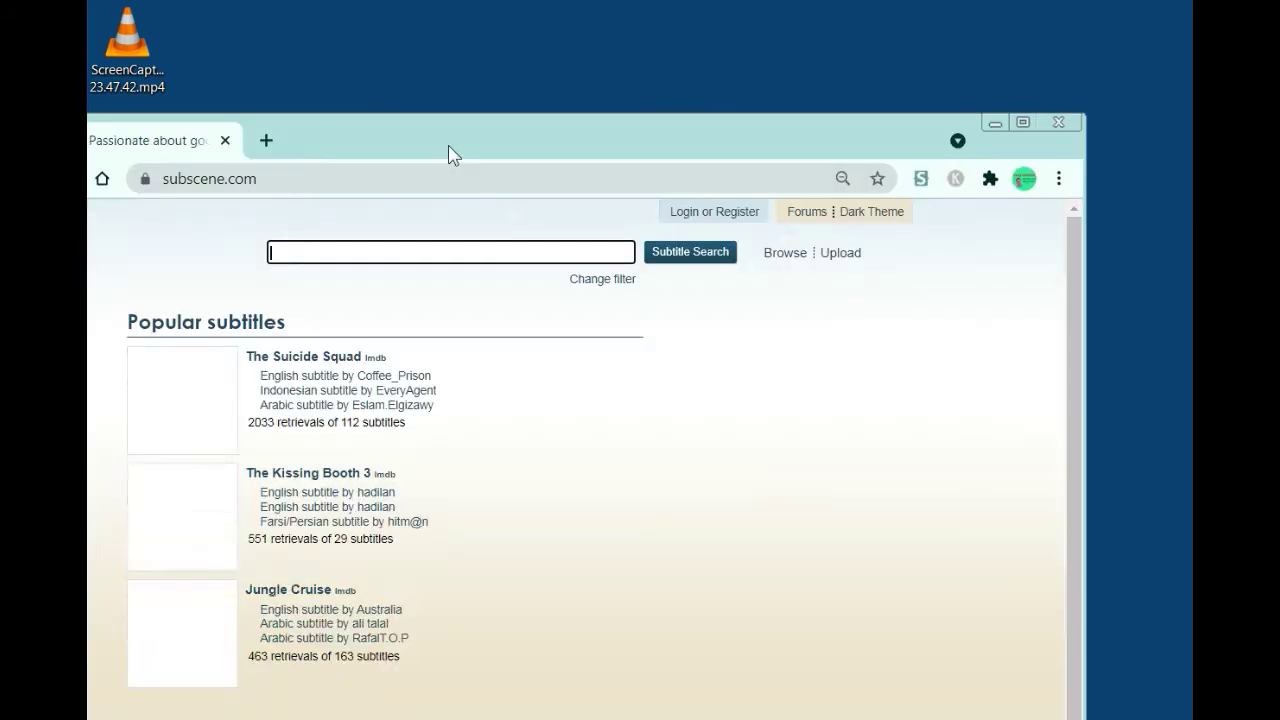
pyautogui.moveTo(449, 146); pyautogui.dragTo(609, 110)
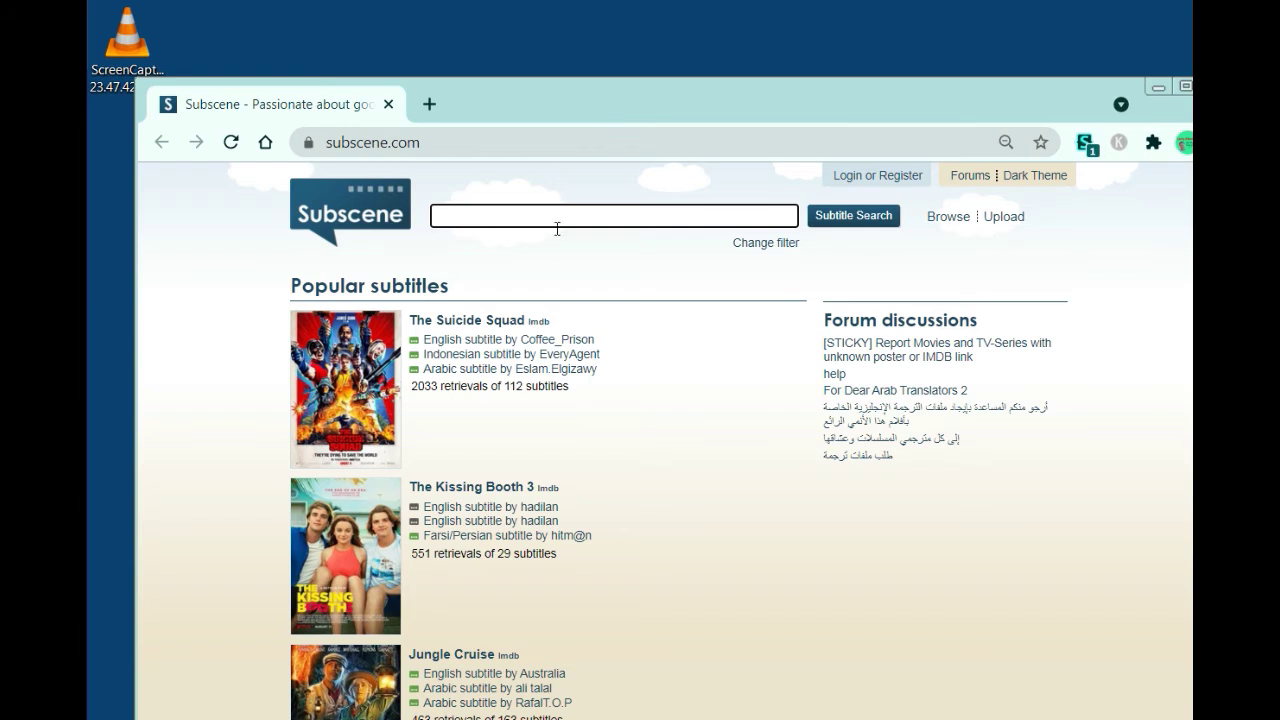
pyautogui.click(560, 208)
pyautogui.write('Moby Dick')
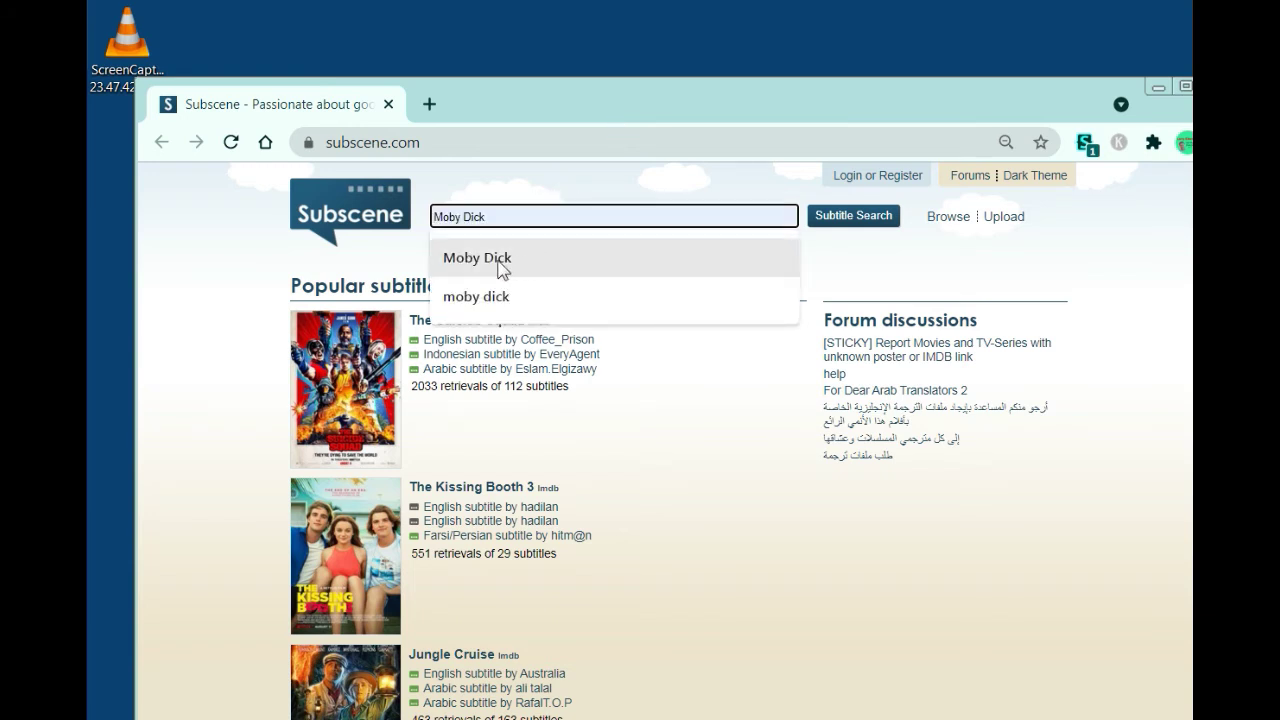
pyautogui.click(497, 260)
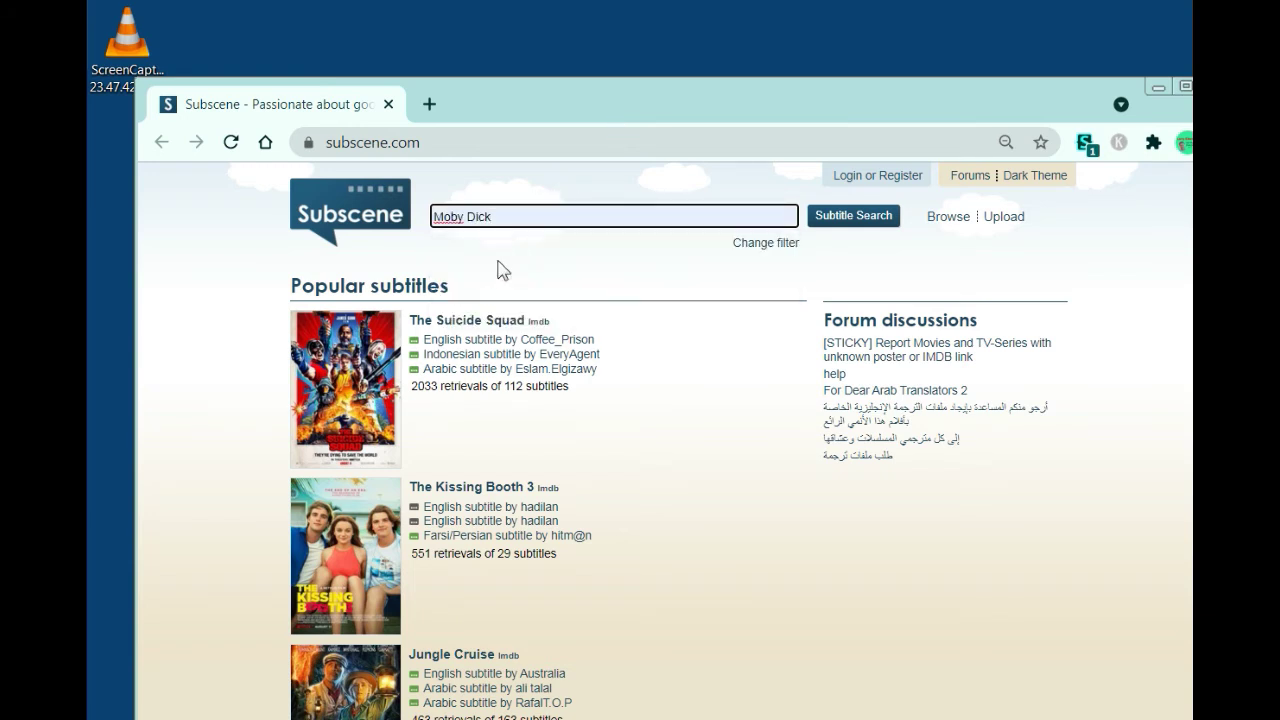
pyautogui.click(822, 222)
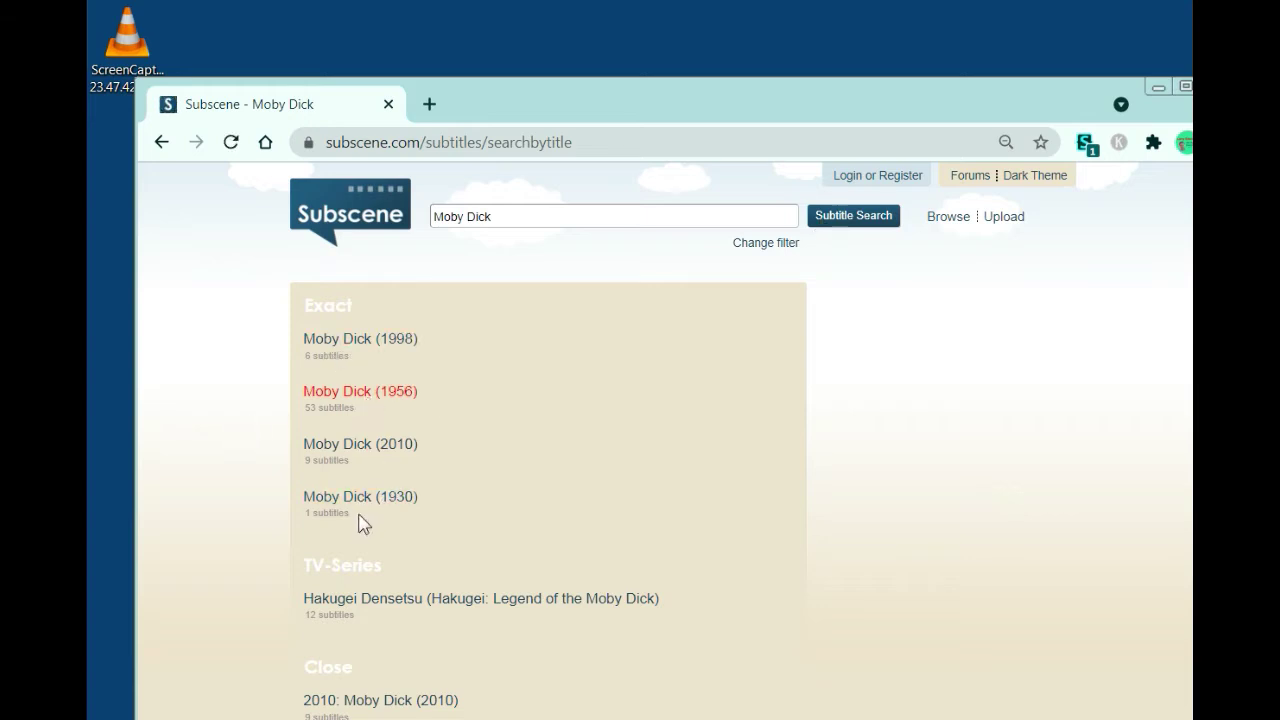
# - Download the English subtitle Moby.Dick.1956.720p.BrRip.x264.YIFY for Moby Dick (1956) and close the browser
pyautogui.click(333, 395)
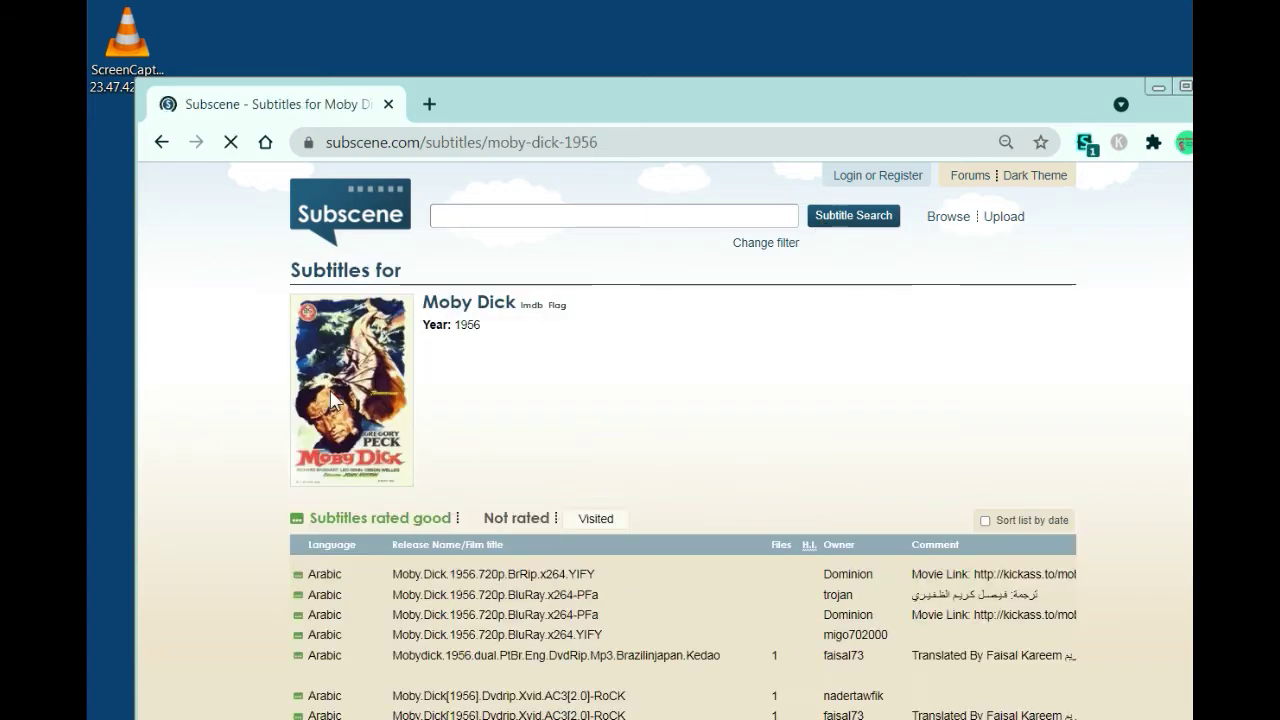
pyautogui.scroll(-3, 537, 471)
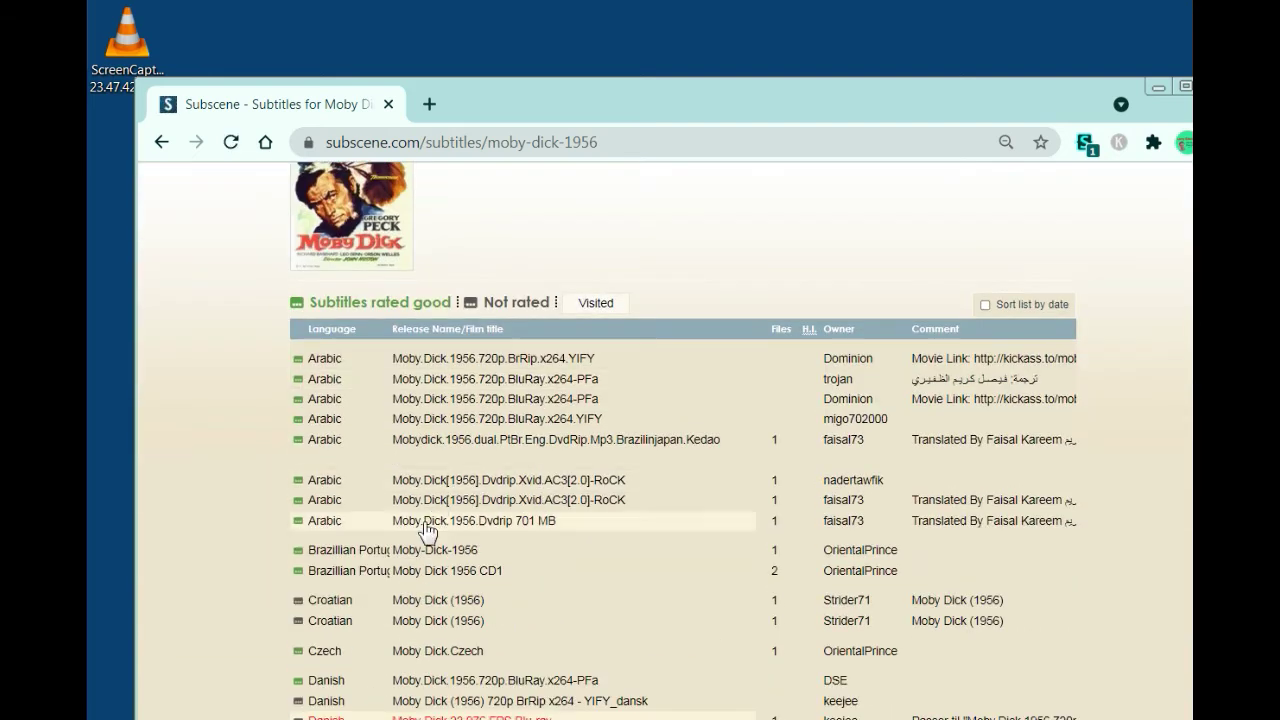
pyautogui.scroll(-3, 386, 590)
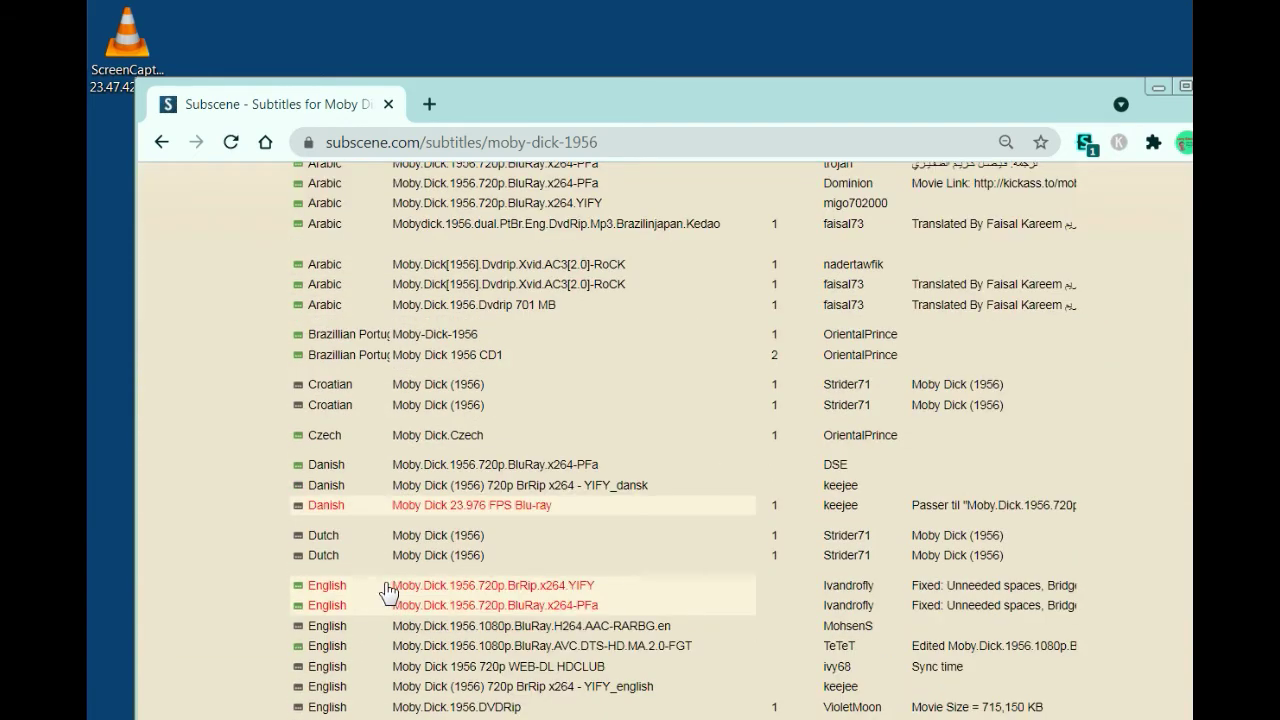
pyautogui.scroll(-1, 492, 600)
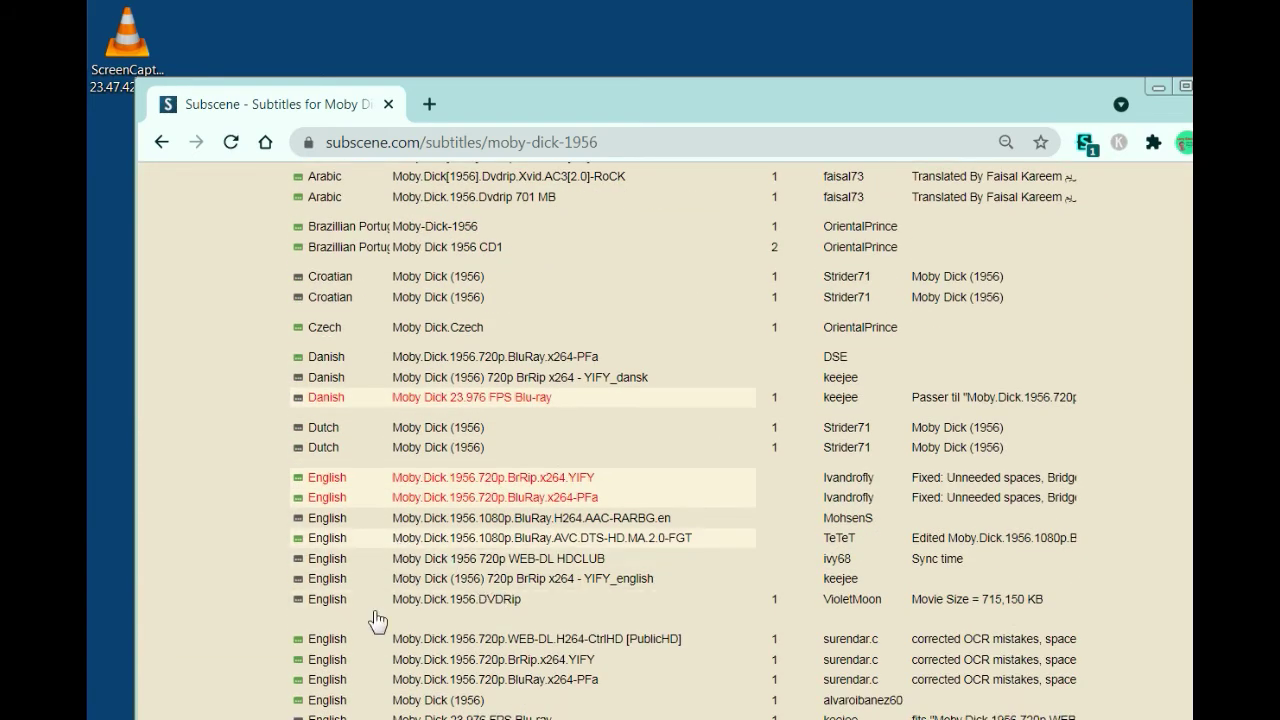
pyautogui.click(452, 479)
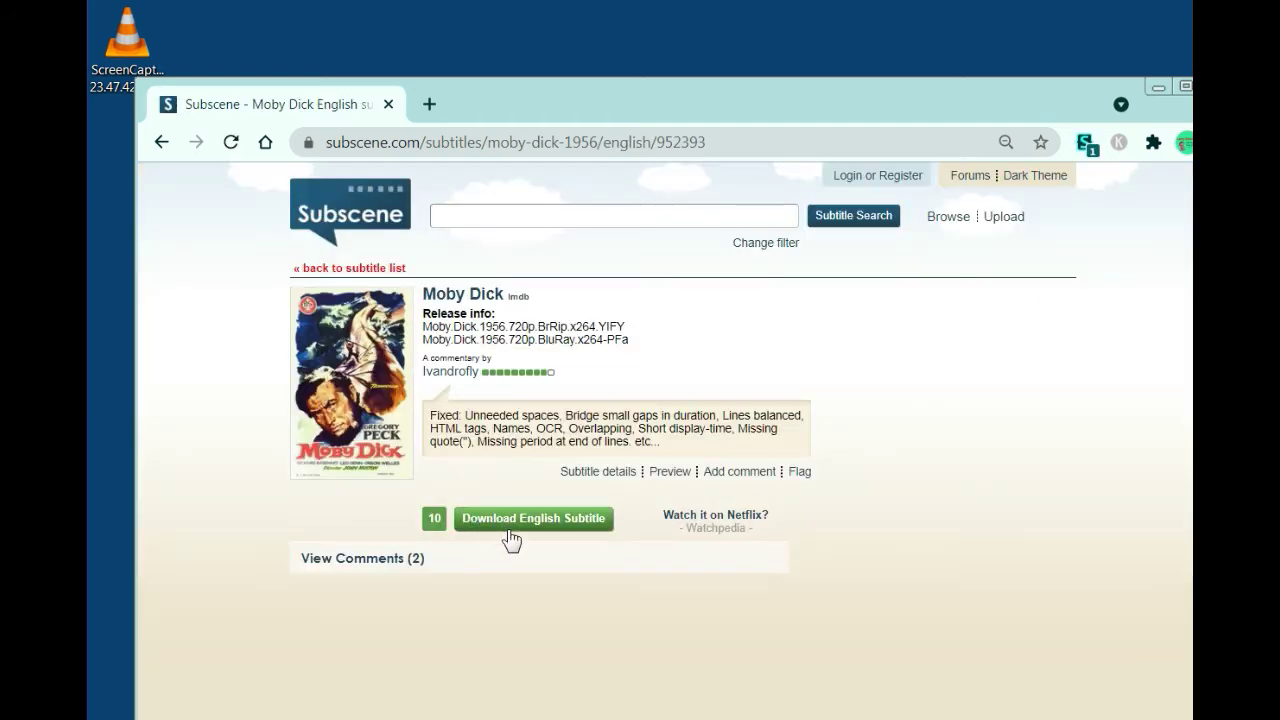
pyautogui.click(517, 527)
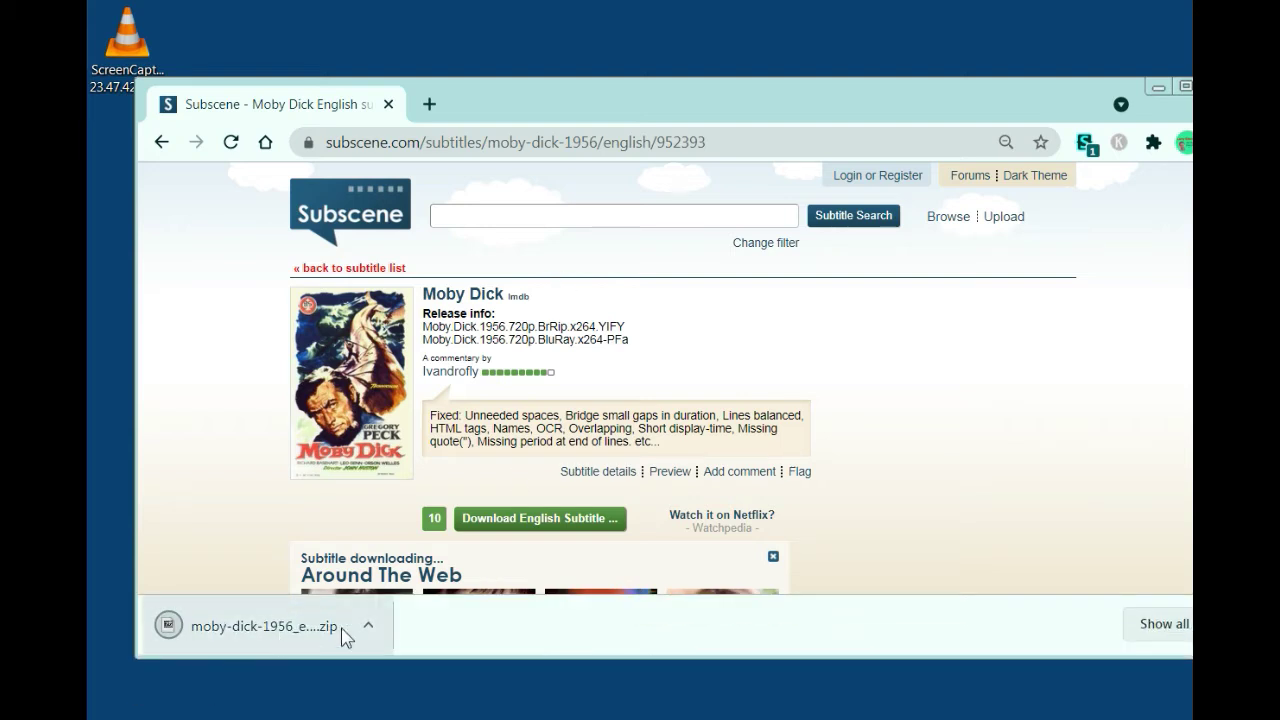
pyautogui.moveTo(1057, 106); pyautogui.dragTo(976, 127)
pyautogui.click(1141, 110)
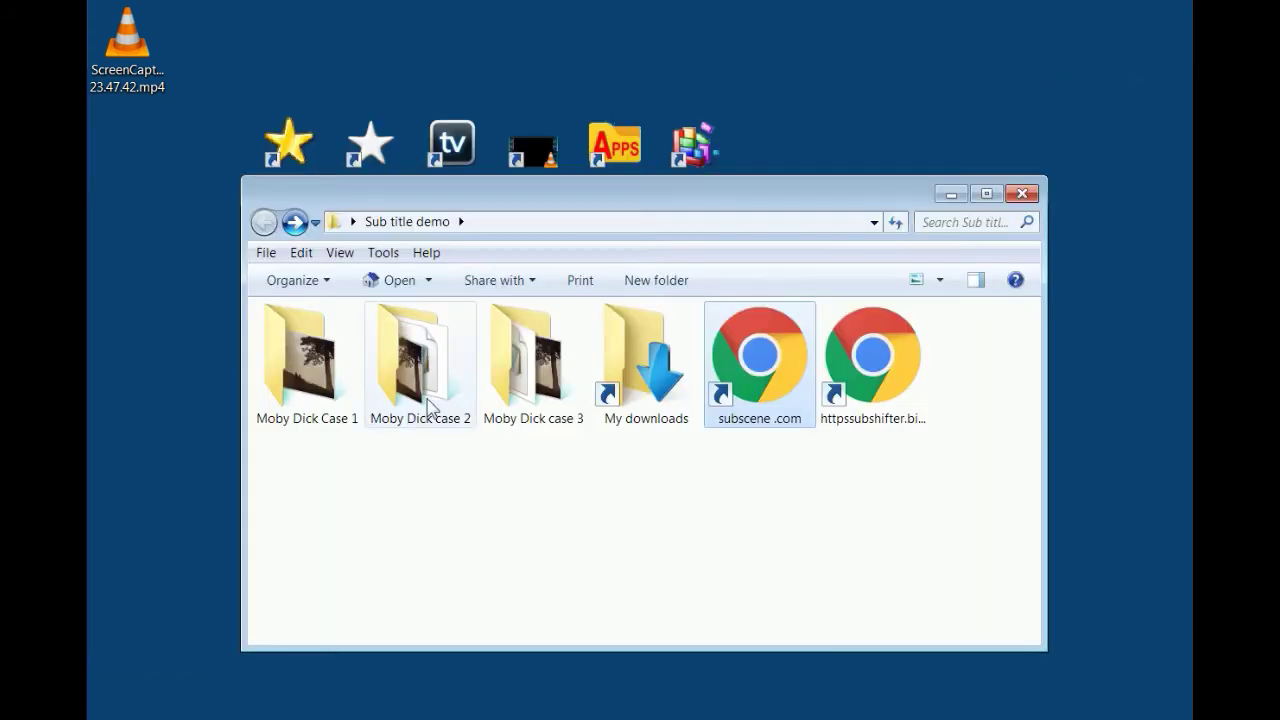
# - Extract the subtitle file from moby-dick-1956_english-952393.zip into the Downloads folder with 7-Zip
pyautogui.doubleClick(663, 399)
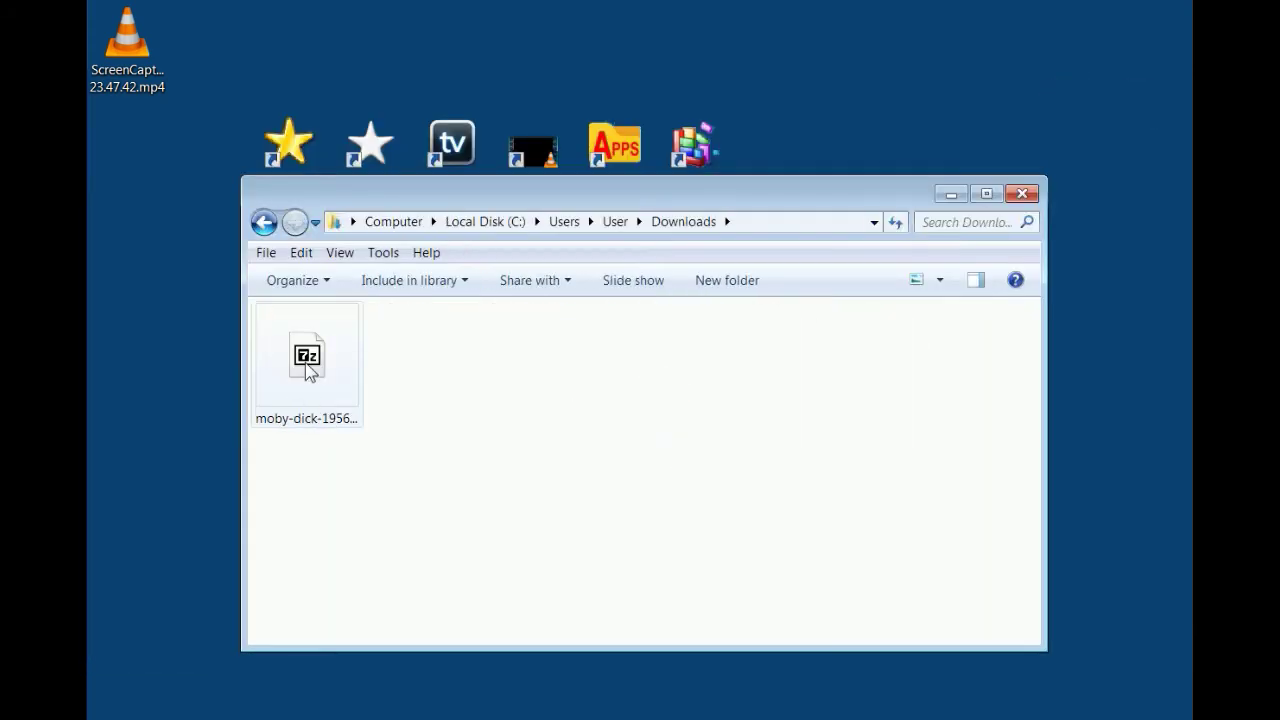
pyautogui.doubleClick(307, 360)
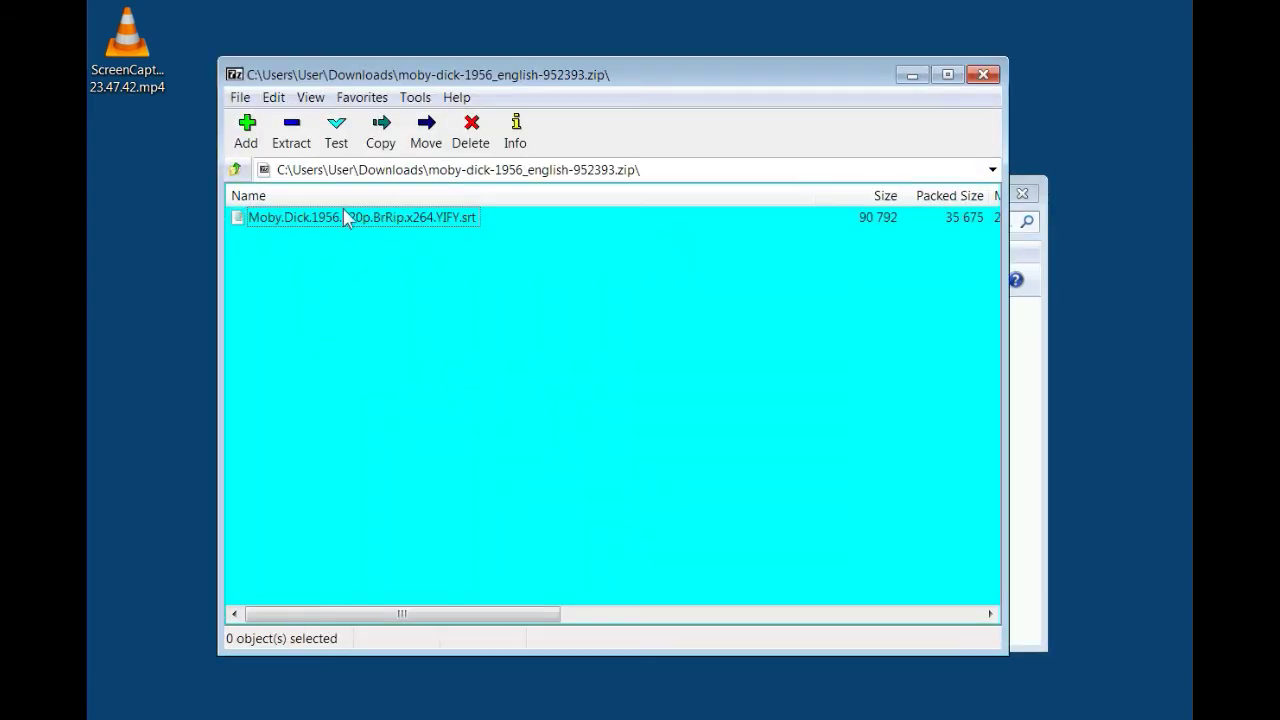
pyautogui.click(291, 130)
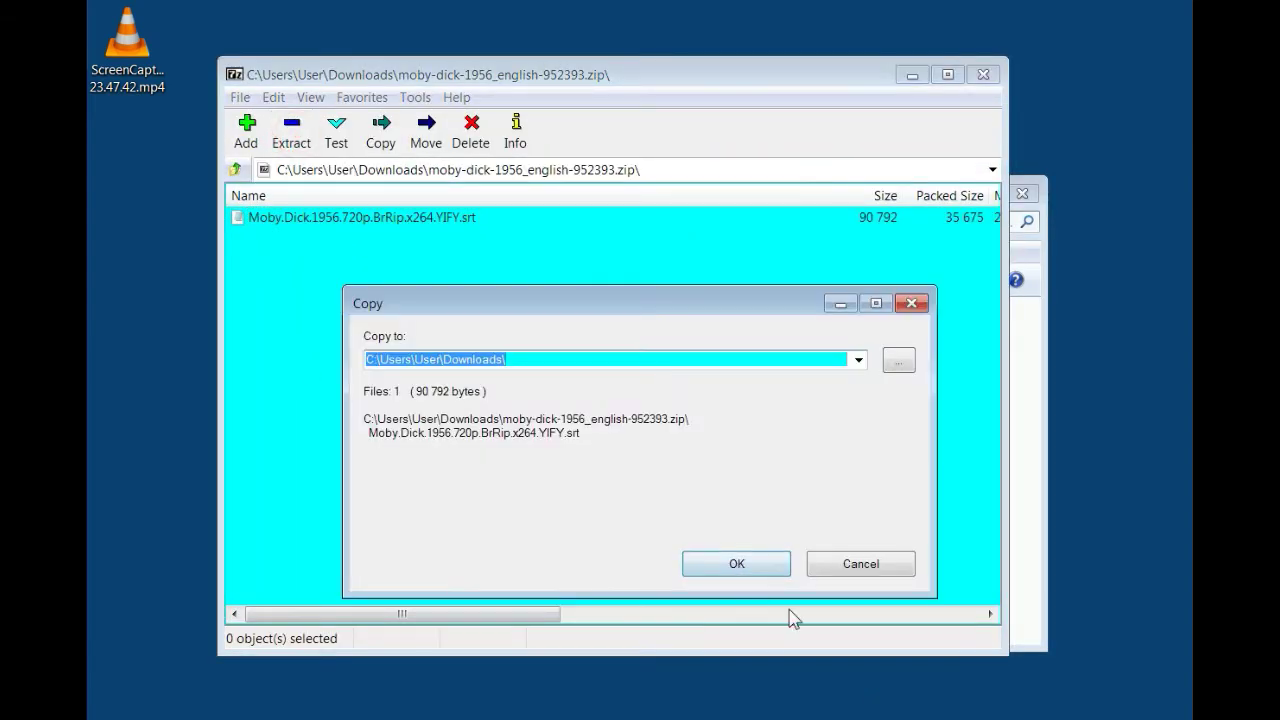
pyautogui.click(737, 564)
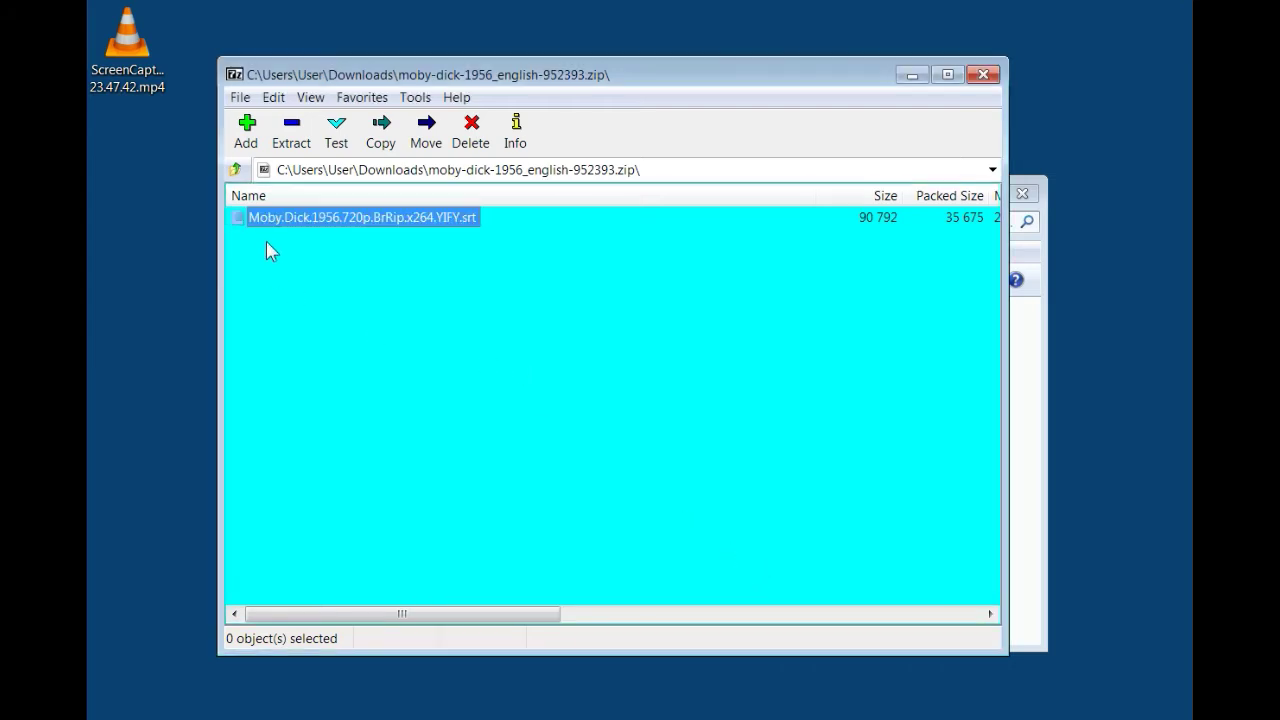
pyautogui.click(985, 76)
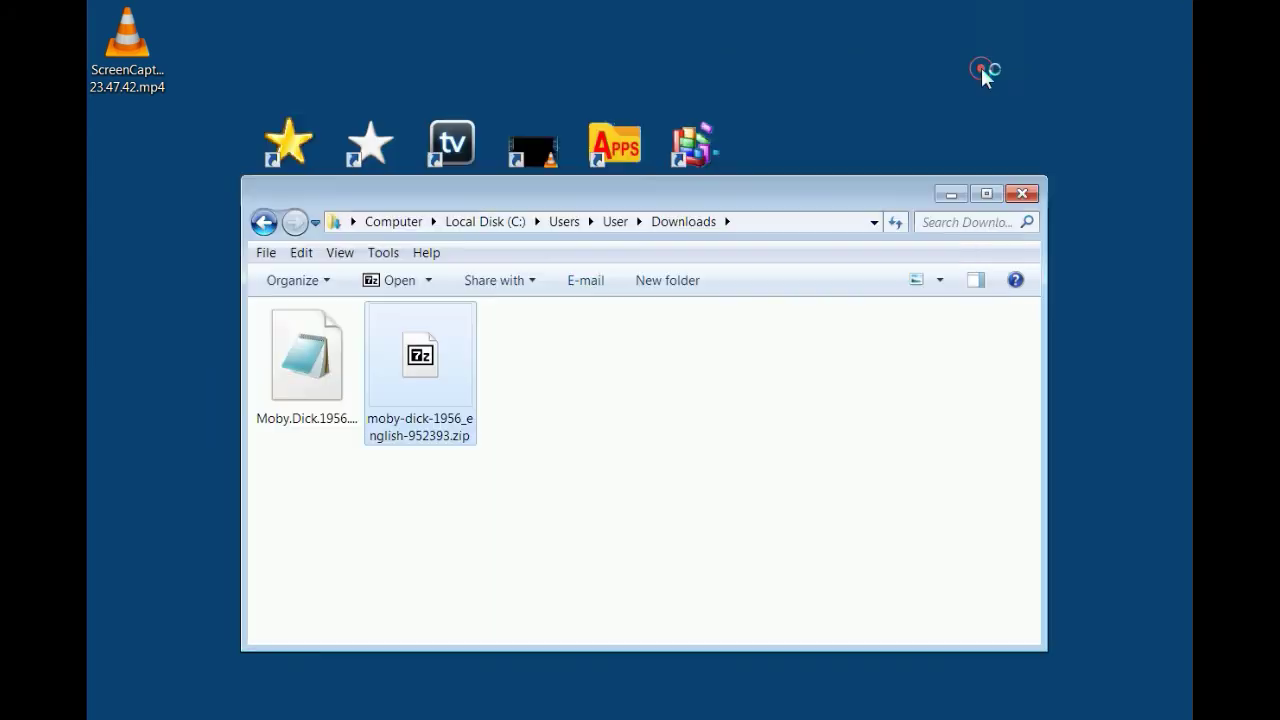
# - Delete the moby-dick-1956_english-952393.zip archive from the Downloads folder
pyautogui.rightClick(424, 384)
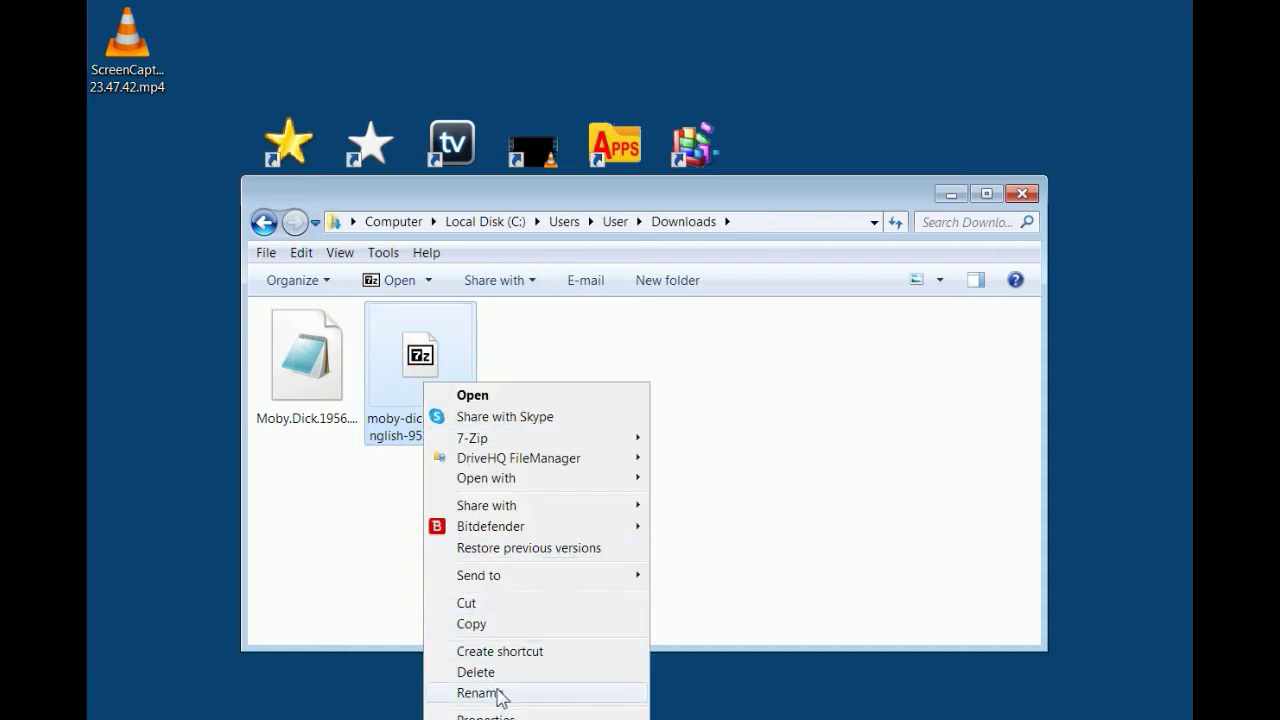
pyautogui.click(472, 672)
pyautogui.click(719, 528)
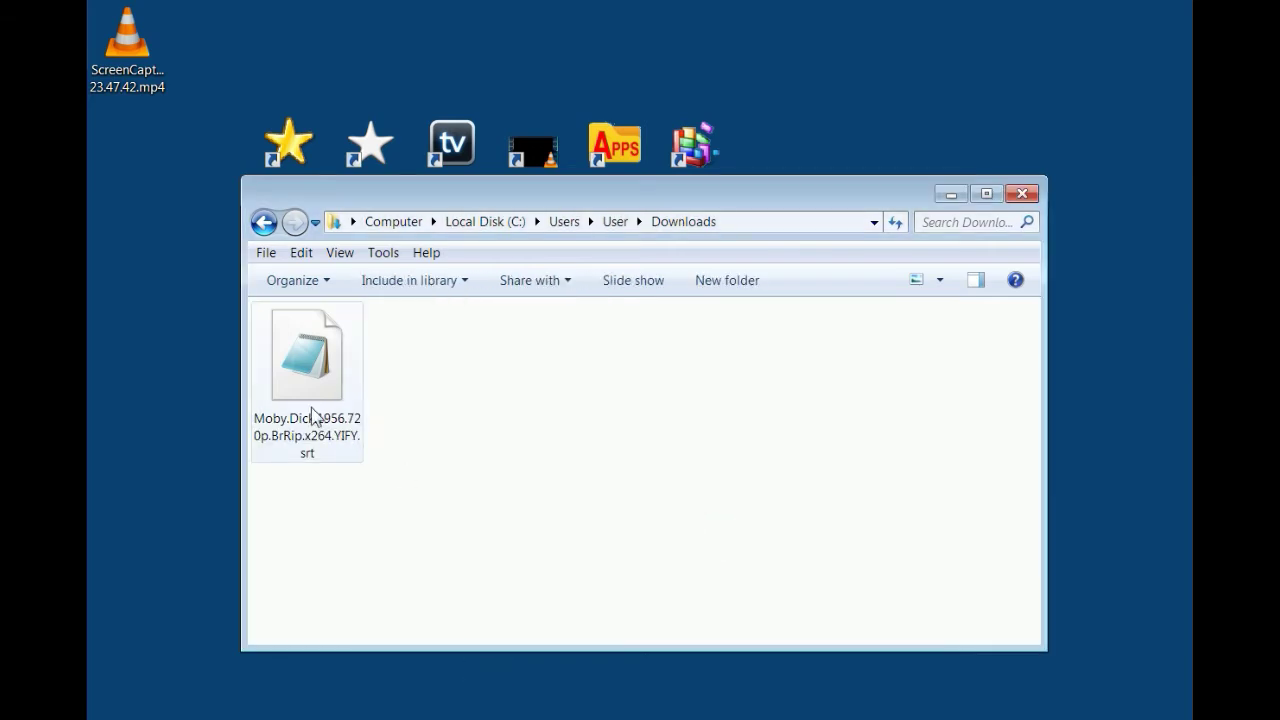
# - Move the extracted Moby.Dick.1956.720p.BrRip.x264.YIFY.srt via the desktop into the Moby Dick Case 1 folder and open that folder
pyautogui.moveTo(307, 404); pyautogui.dragTo(1030, 116)
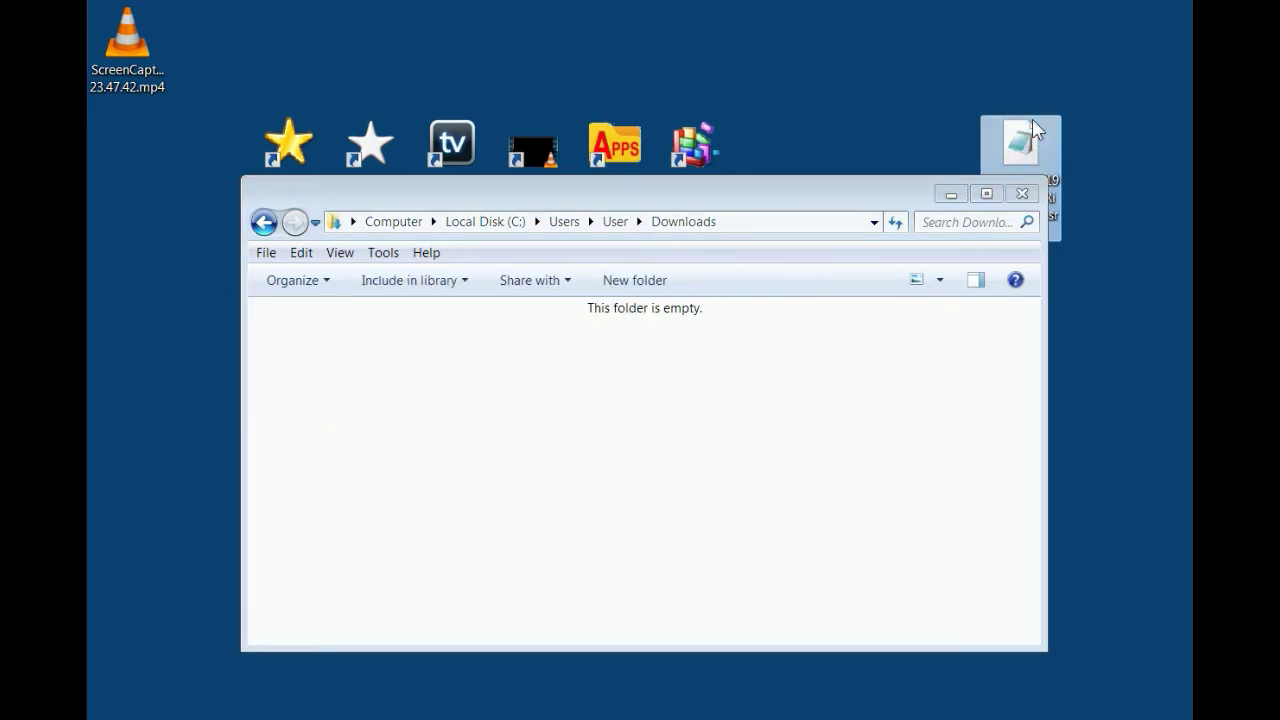
pyautogui.click(1022, 193)
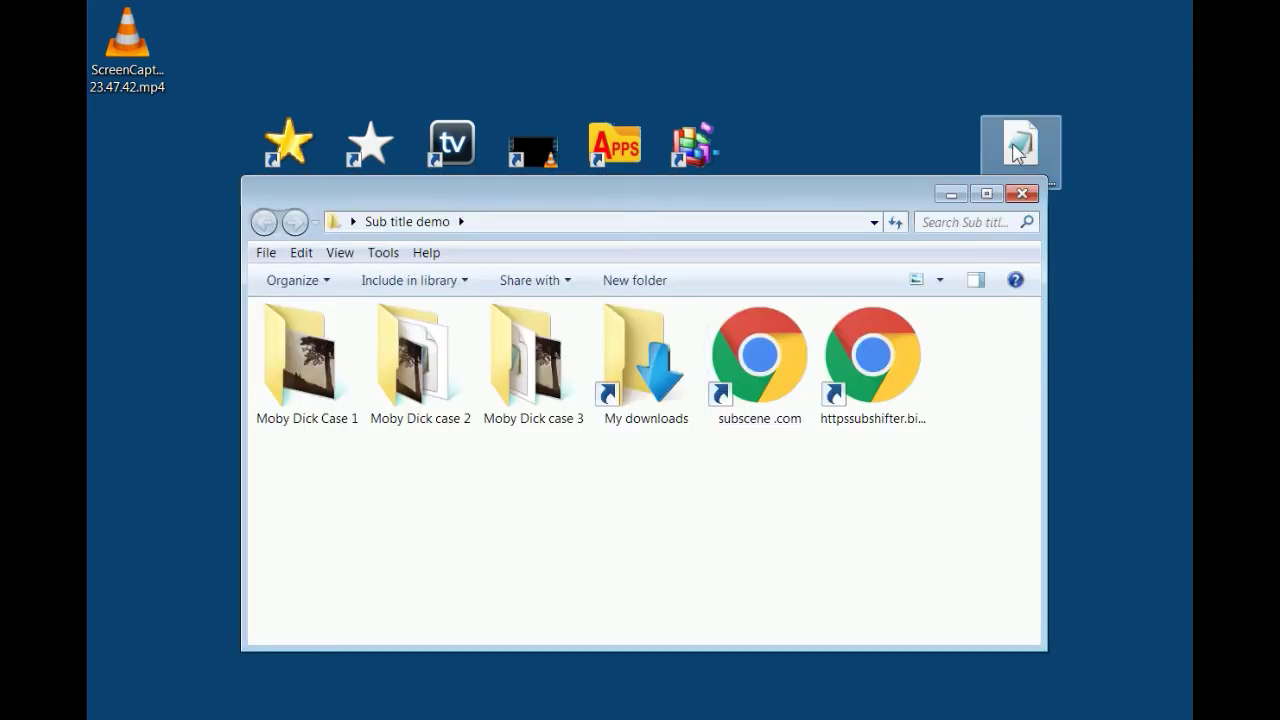
pyautogui.doubleClick(293, 374)
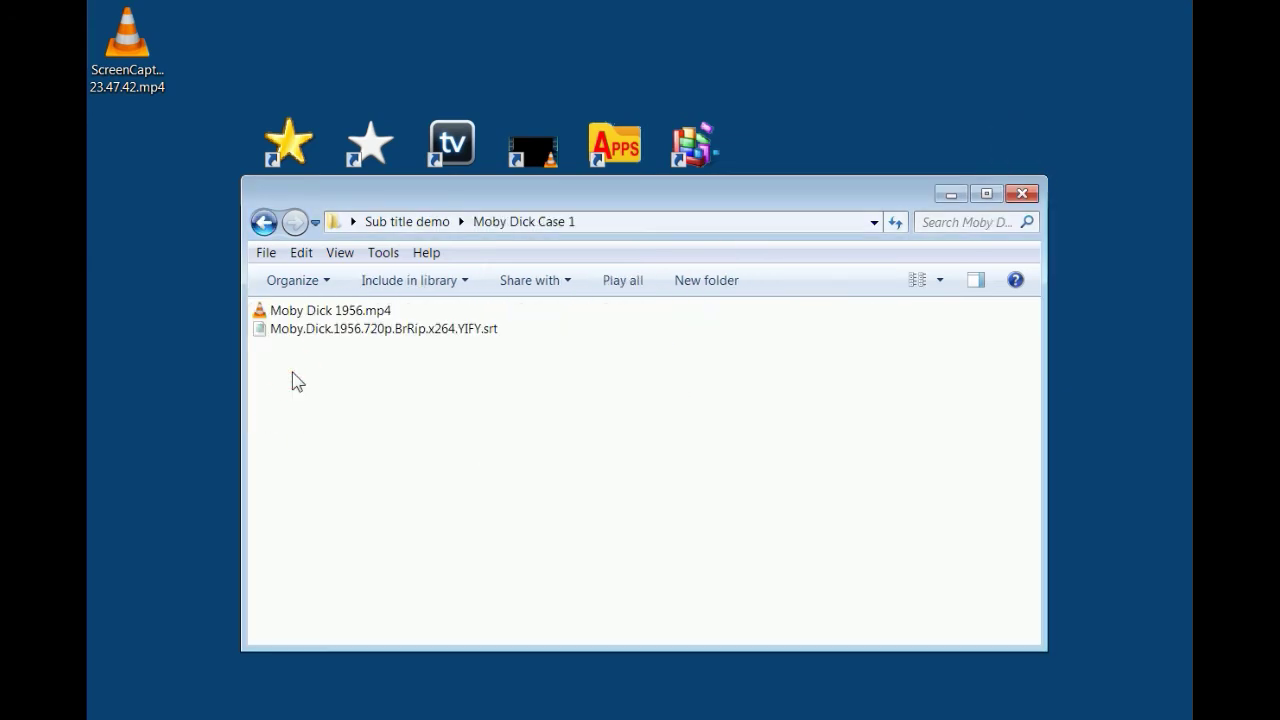
pyautogui.moveTo(506, 200); pyautogui.dragTo(565, 249)
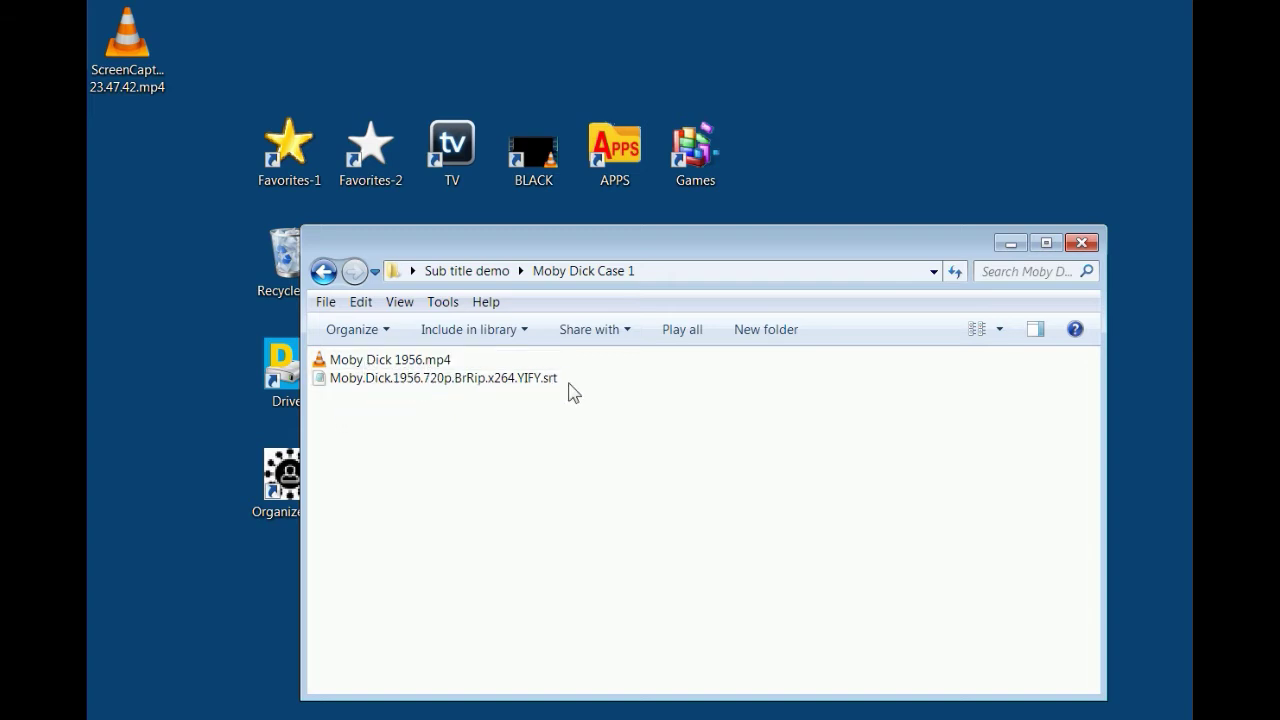
# - Rename the video file Moby Dick 1956.mp4 as md.mp4
pyautogui.rightClick(382, 362)
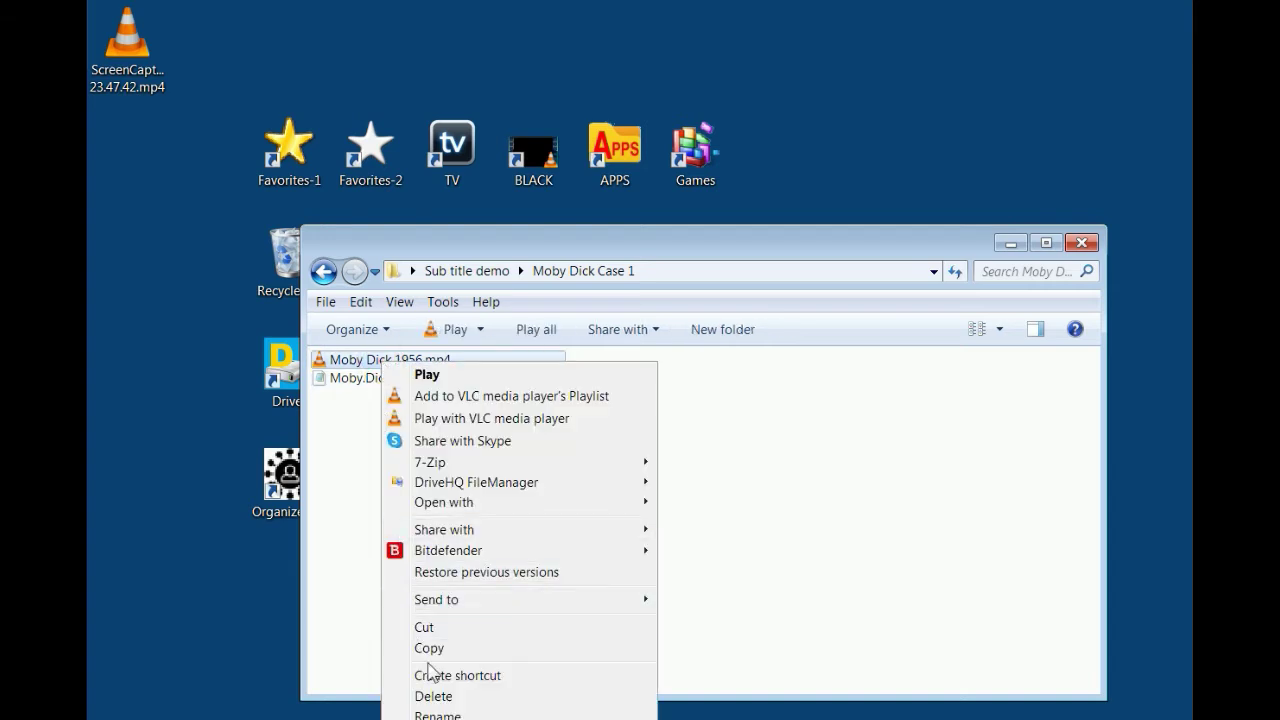
pyautogui.click(445, 714)
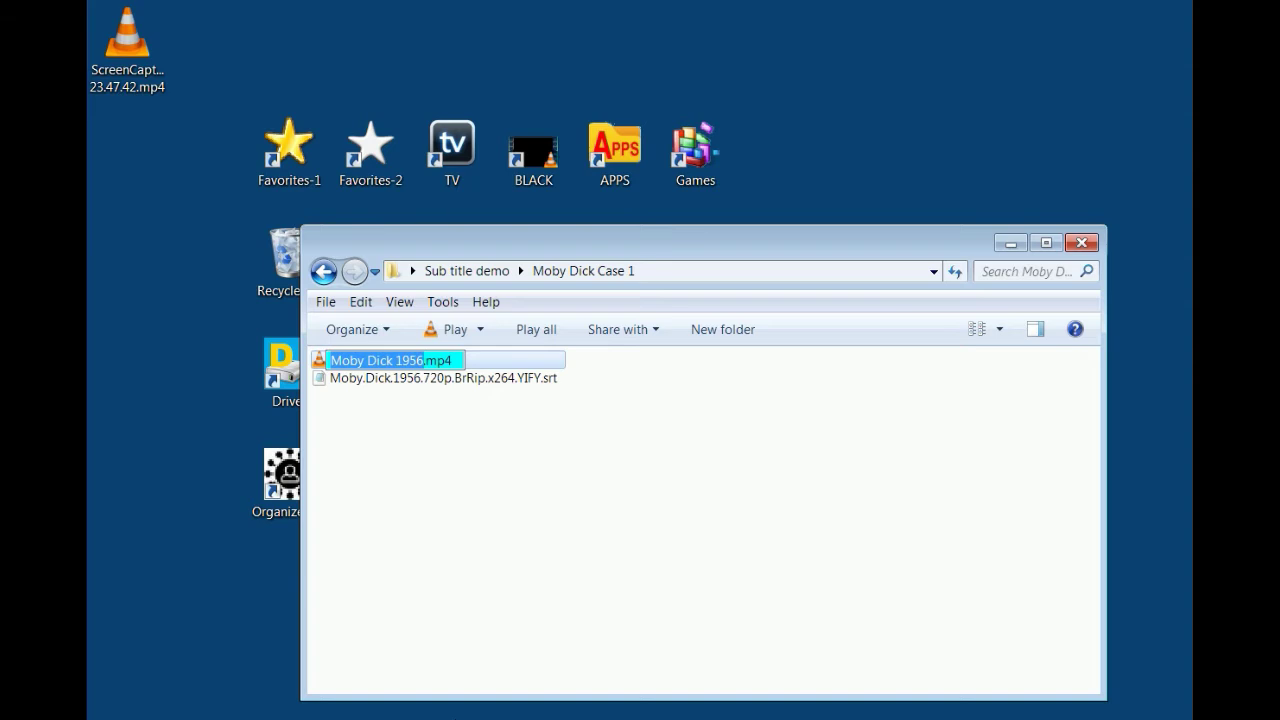
pyautogui.write('md')
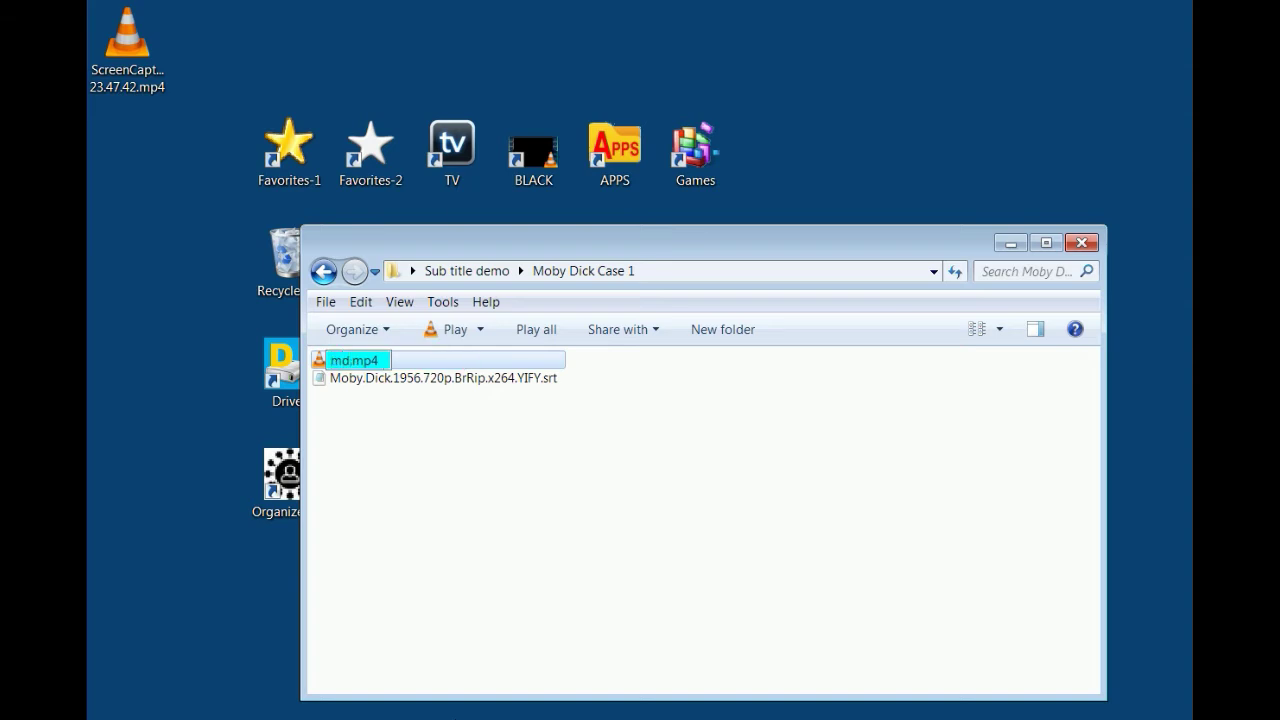
pyautogui.press('Return')
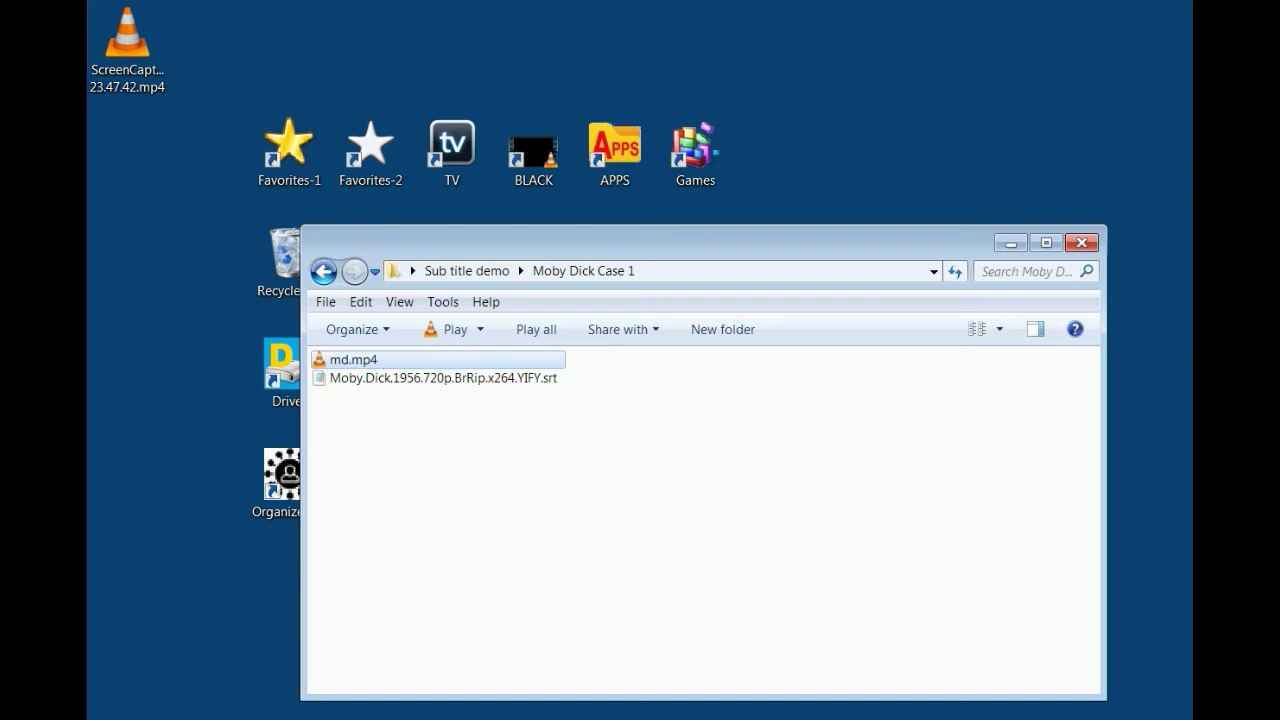
# - Rename the subtitle file Moby.Dick.1956.720p.BrRip.x264.YIFY.srt as md.srt to match the video
pyautogui.rightClick(441, 377)
pyautogui.click(524, 707)
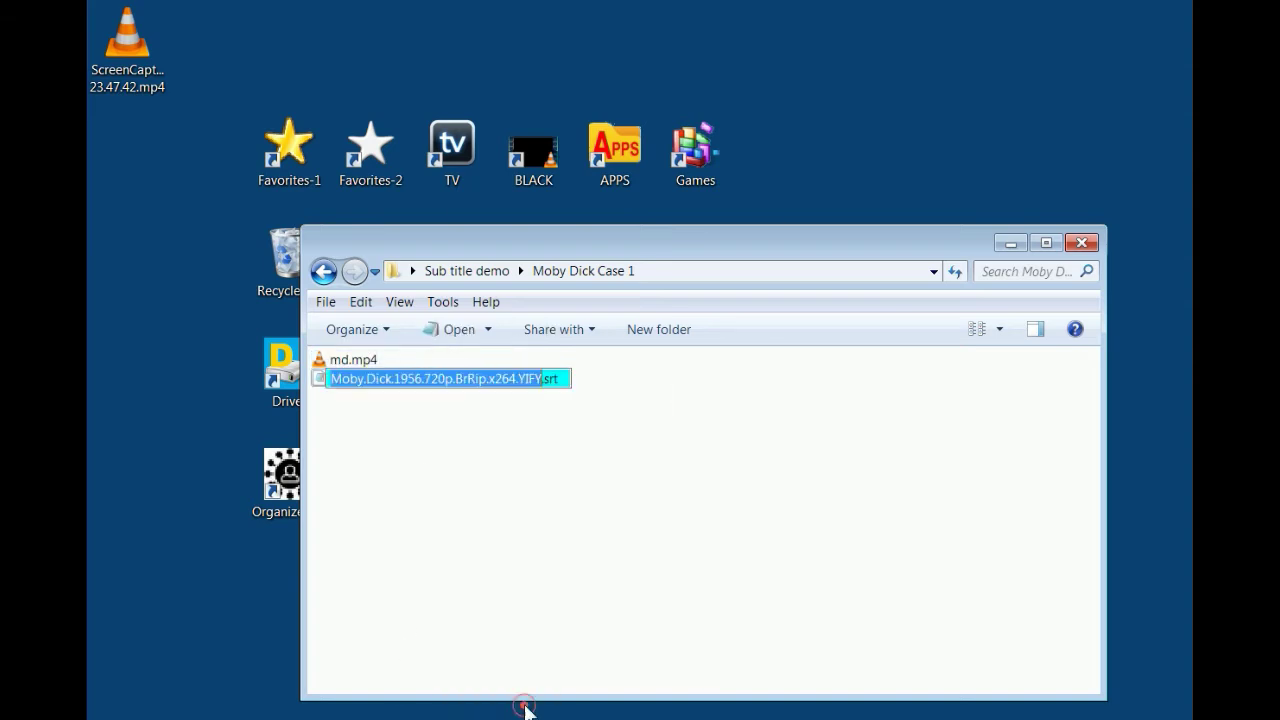
pyautogui.write('md')
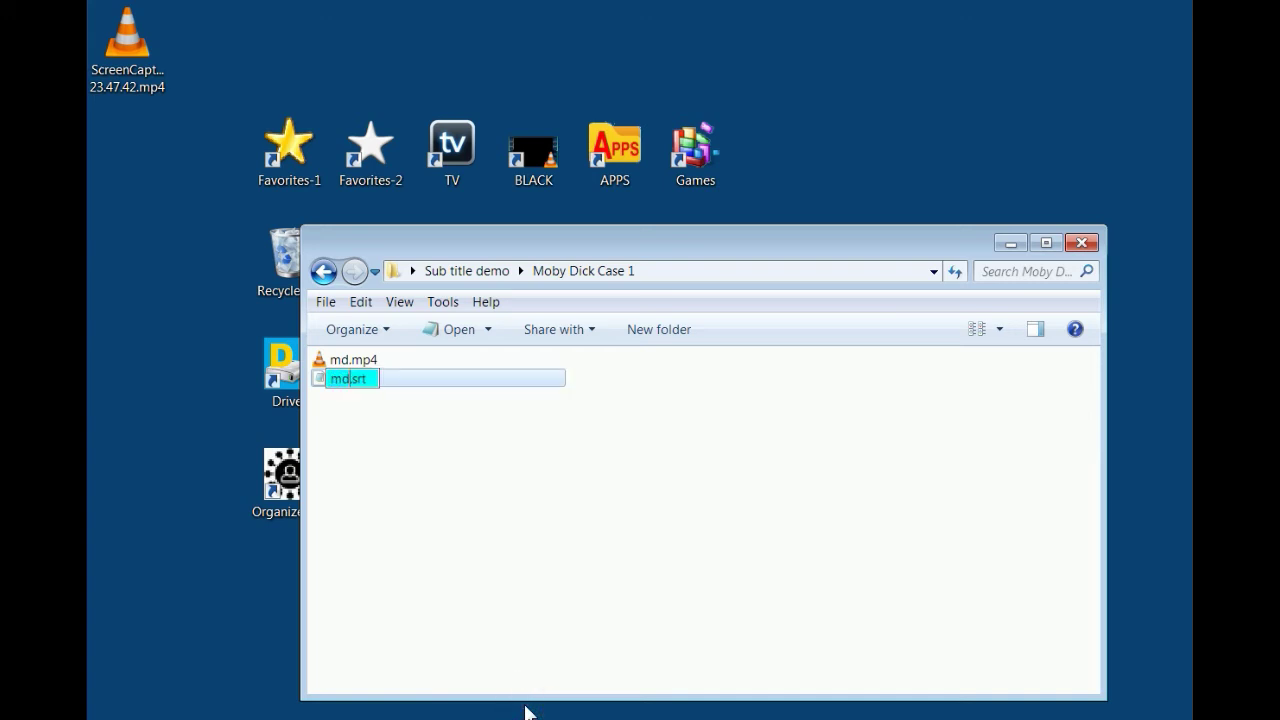
pyautogui.press('Return')
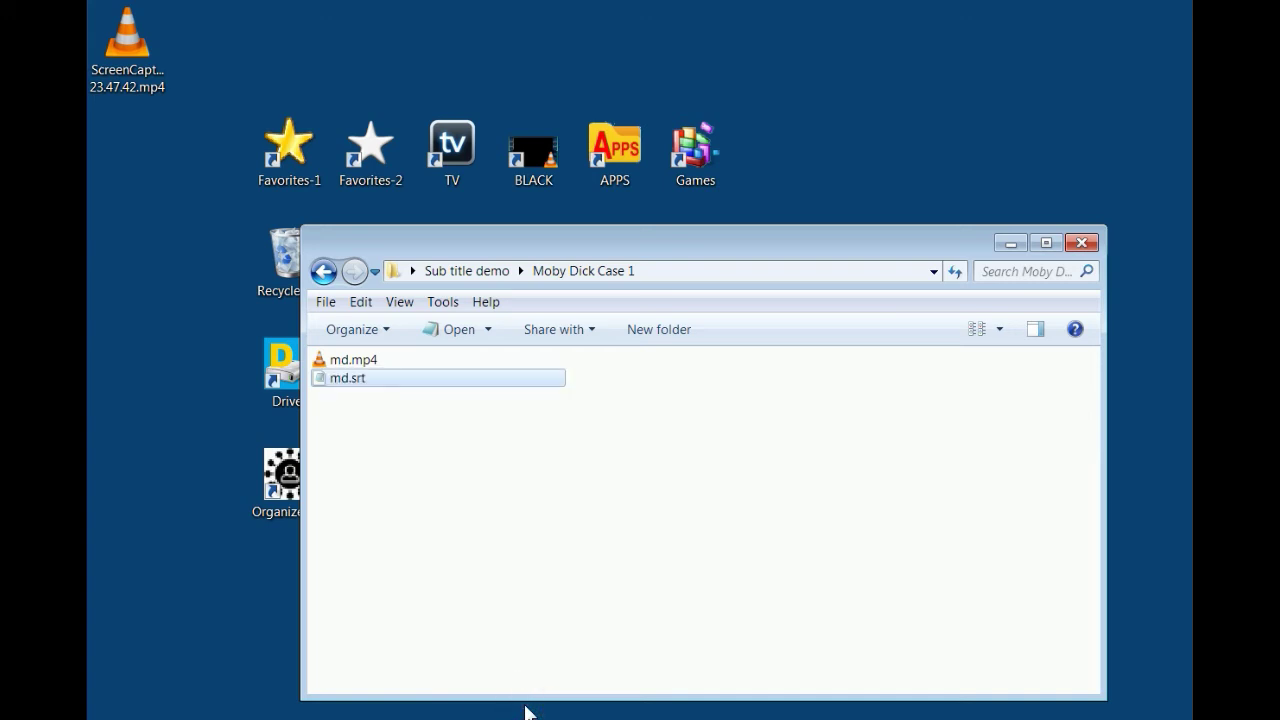
# - Play md.mp4 in VLC and check the subtitle sync at a point near the film's start and another near its end
pyautogui.doubleClick(368, 362)
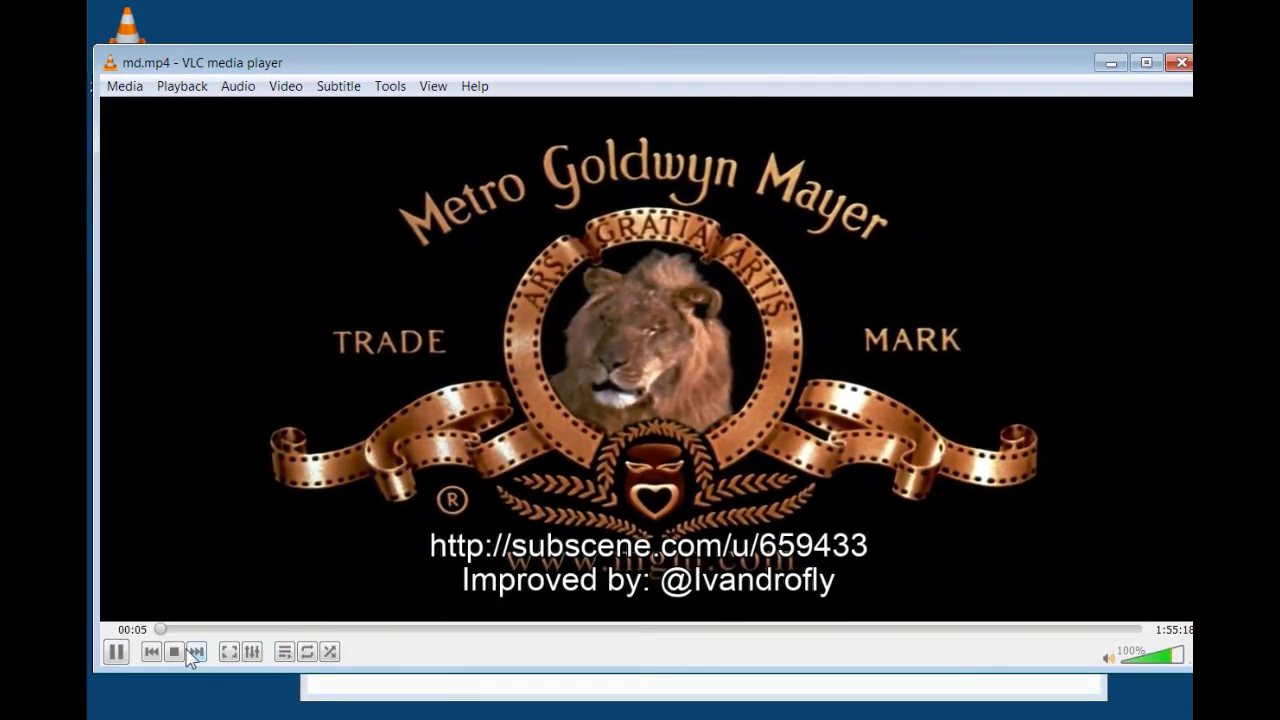
pyautogui.click(199, 628)
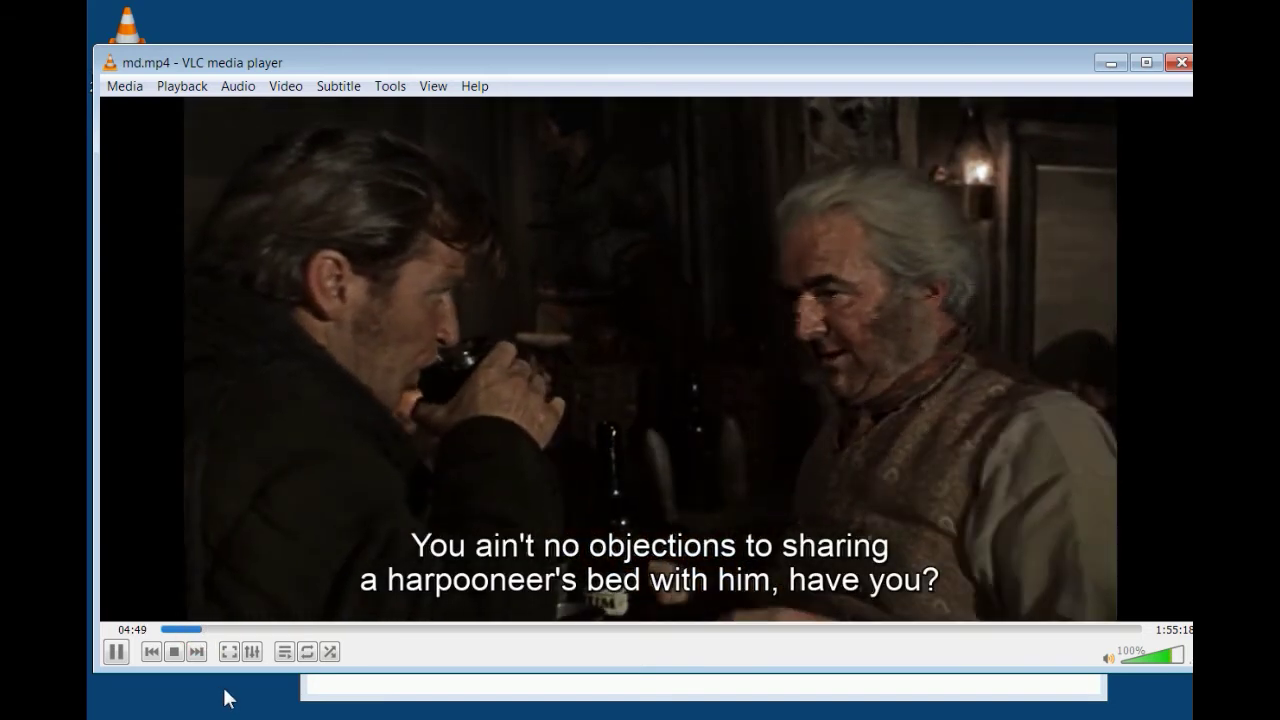
pyautogui.click(1030, 629)
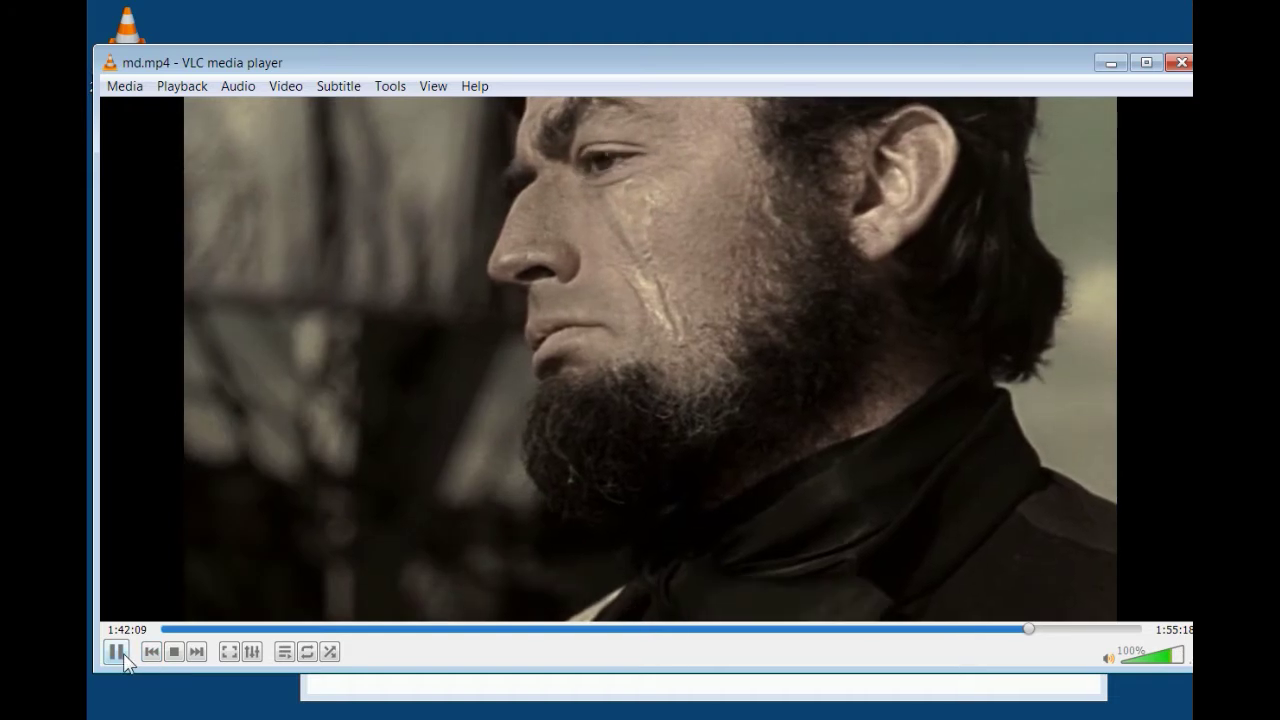
# - Pause and close the md.mp4 playback, and open the Moby Dick case 2 folder
pyautogui.click(118, 655)
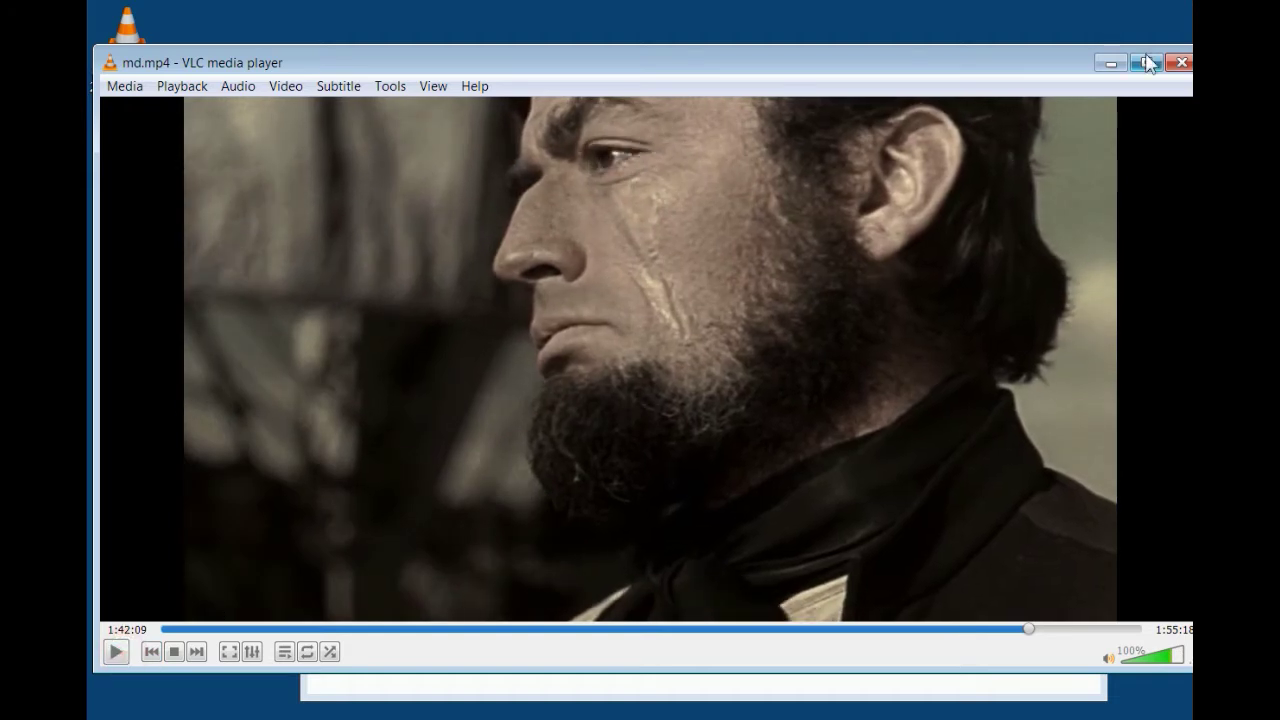
pyautogui.click(1181, 63)
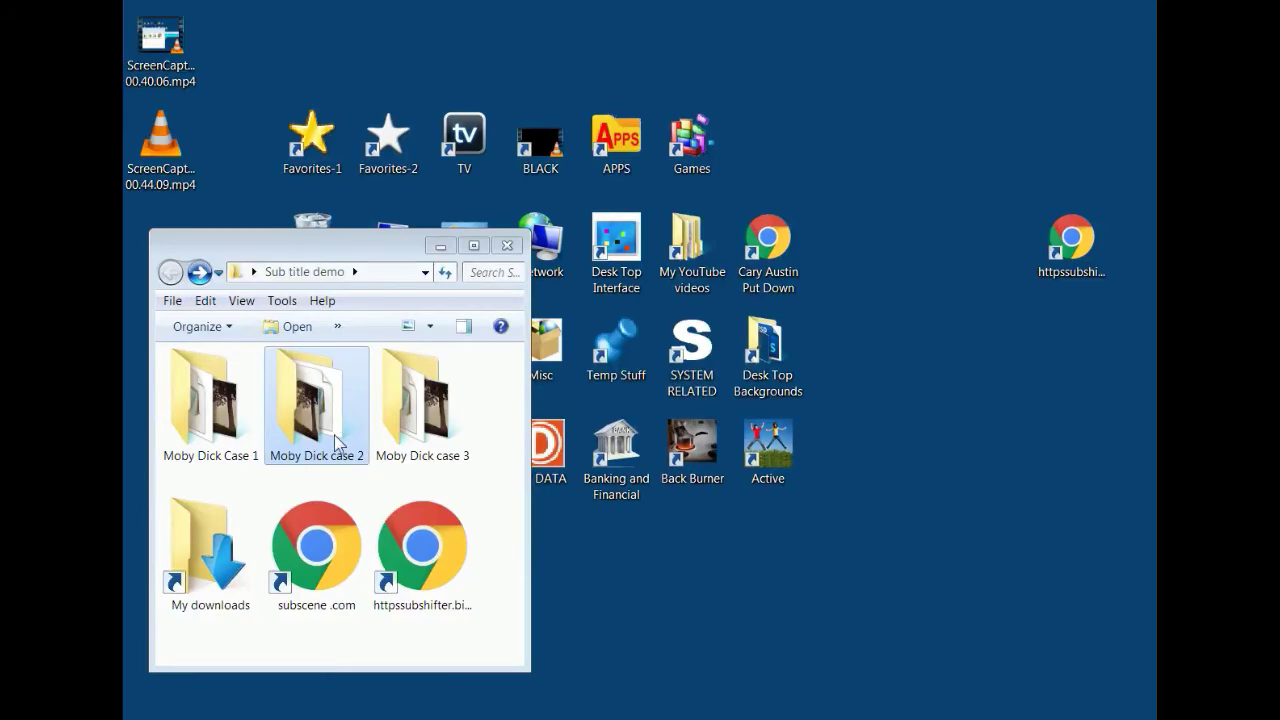
pyautogui.doubleClick(325, 418)
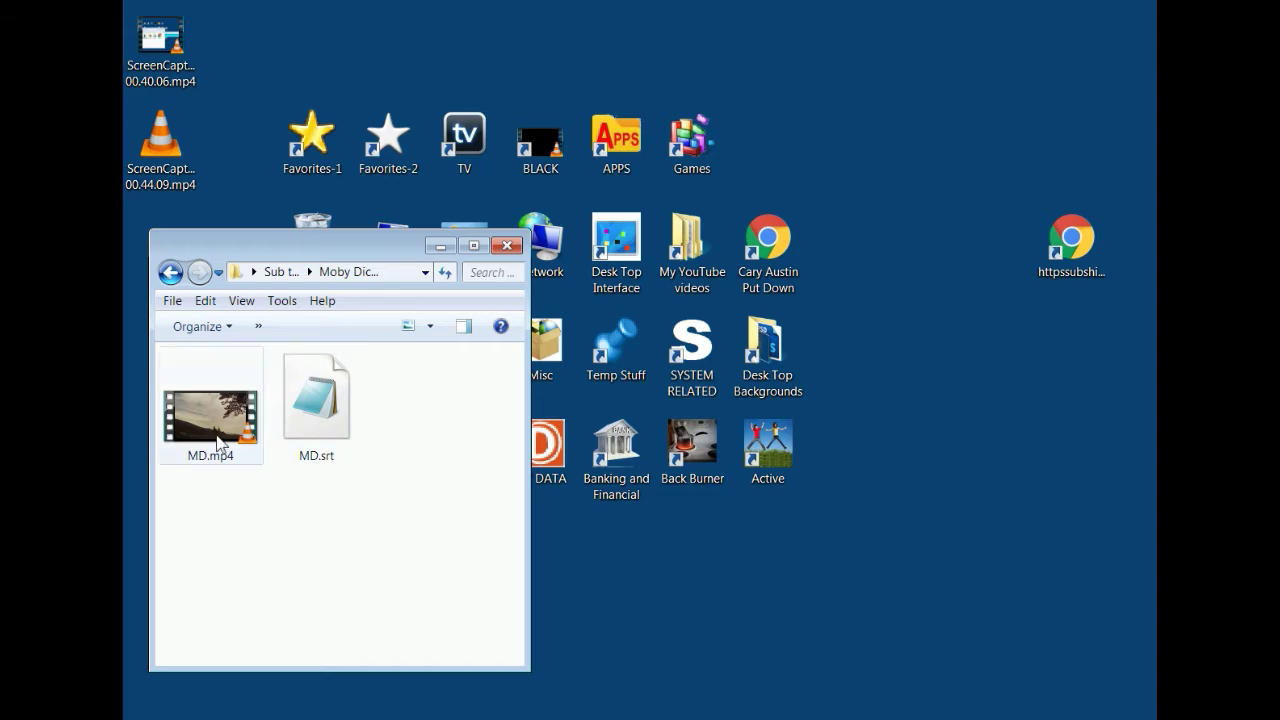
# - Play MD.mp4 from the Moby Dick case 2 folder near the film's start to check its subtitle sync, and close the player
pyautogui.click(617, 714)
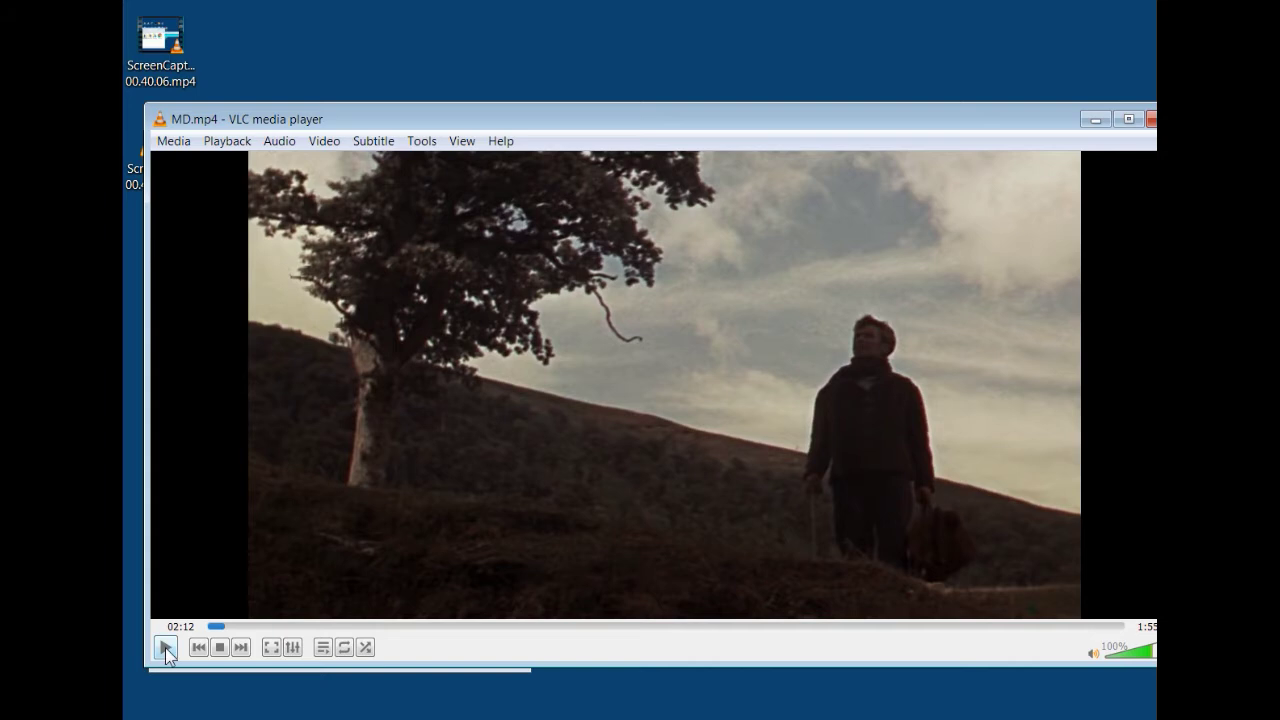
pyautogui.click(165, 647)
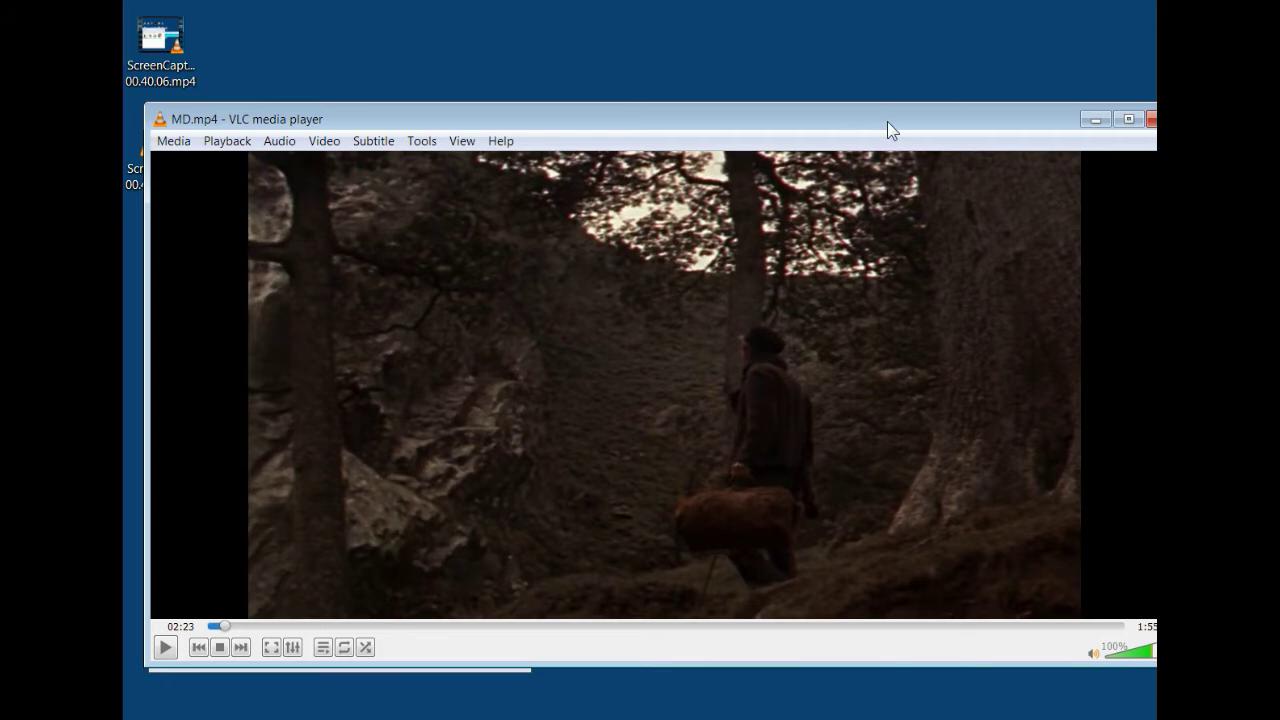
pyautogui.moveTo(887, 121); pyautogui.dragTo(777, 160)
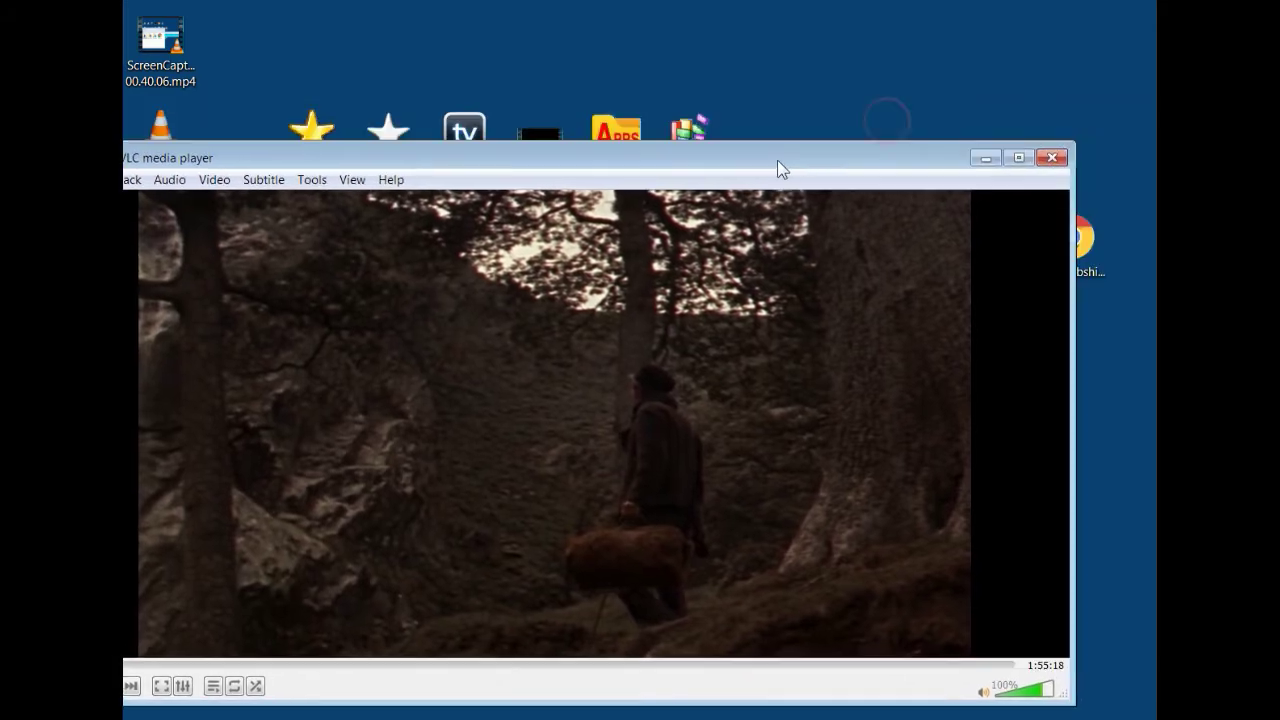
pyautogui.click(1052, 158)
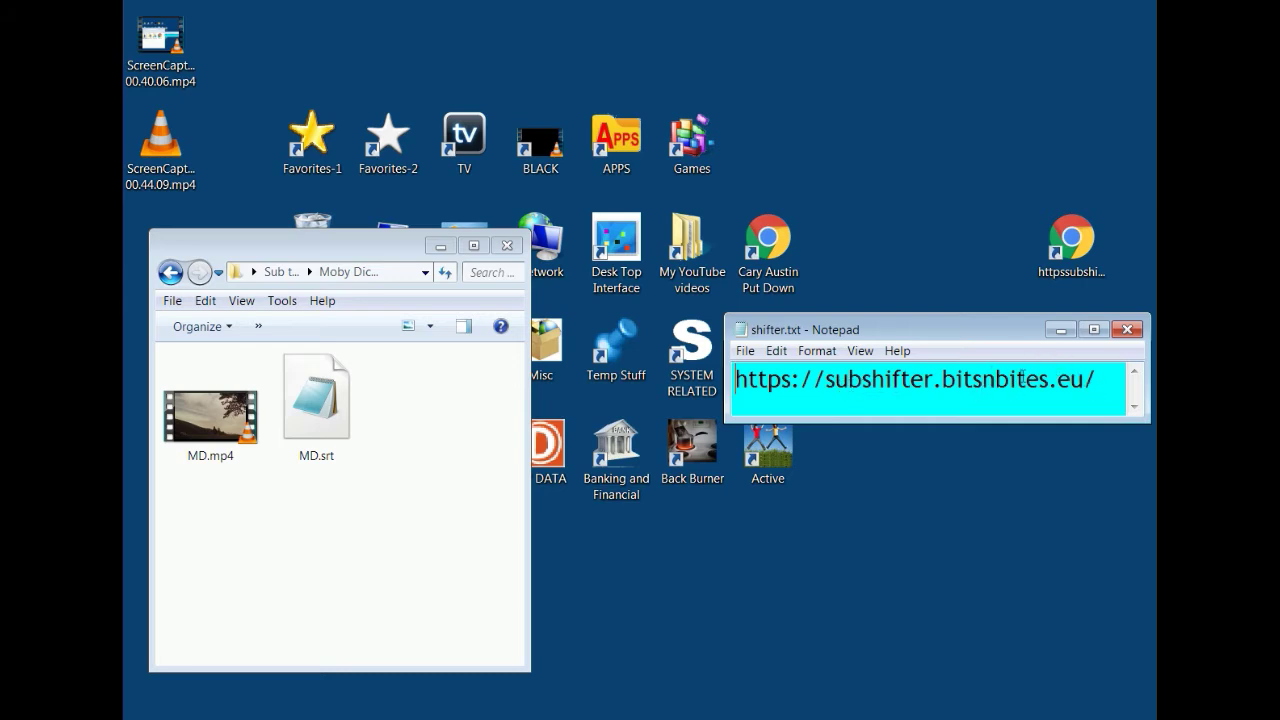
# - Open the SubShifter site in Chrome and choose MD.srt from Moby Dick case 2 as the Shift tool's subtitle file
pyautogui.doubleClick(1070, 250)
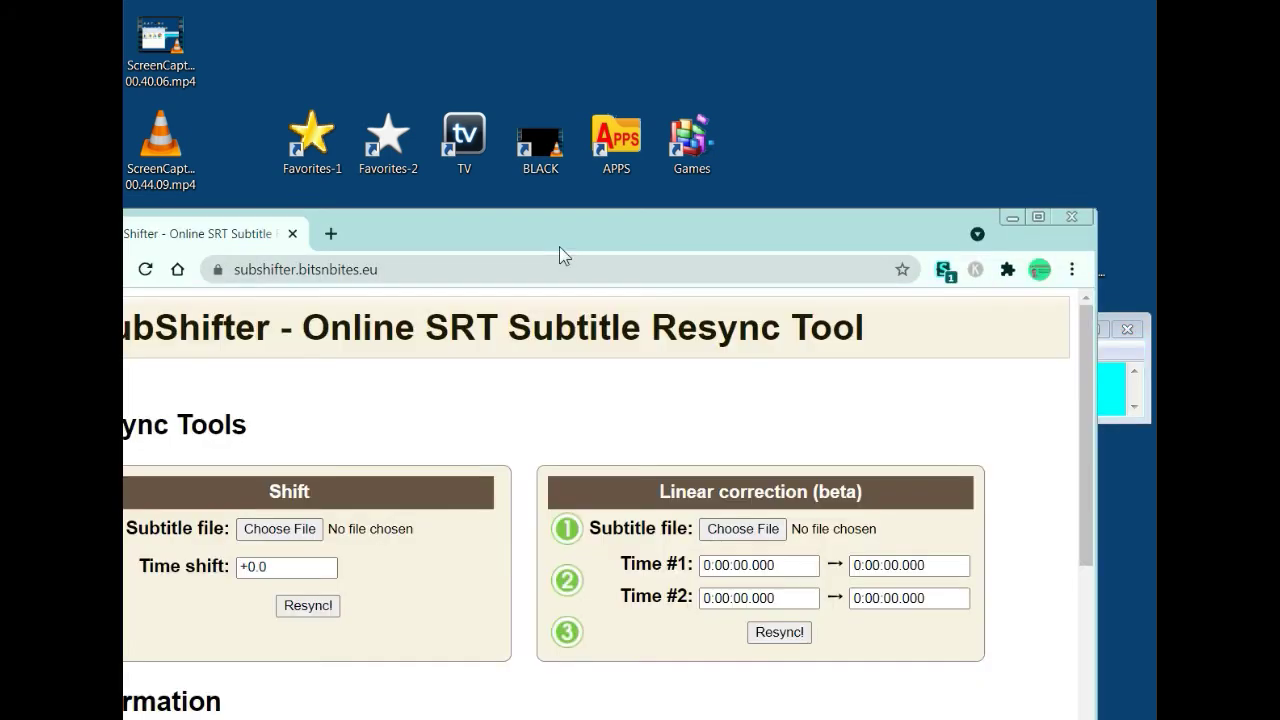
pyautogui.moveTo(559, 246); pyautogui.dragTo(934, 146)
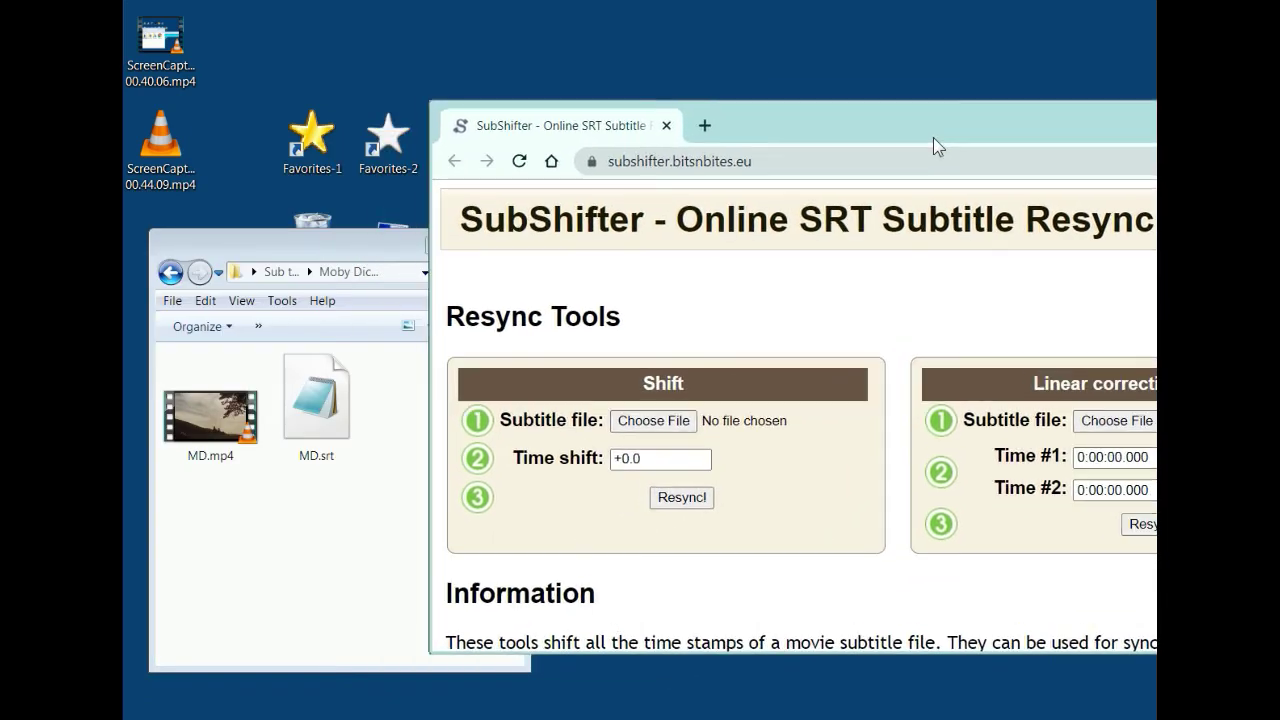
pyautogui.click(665, 422)
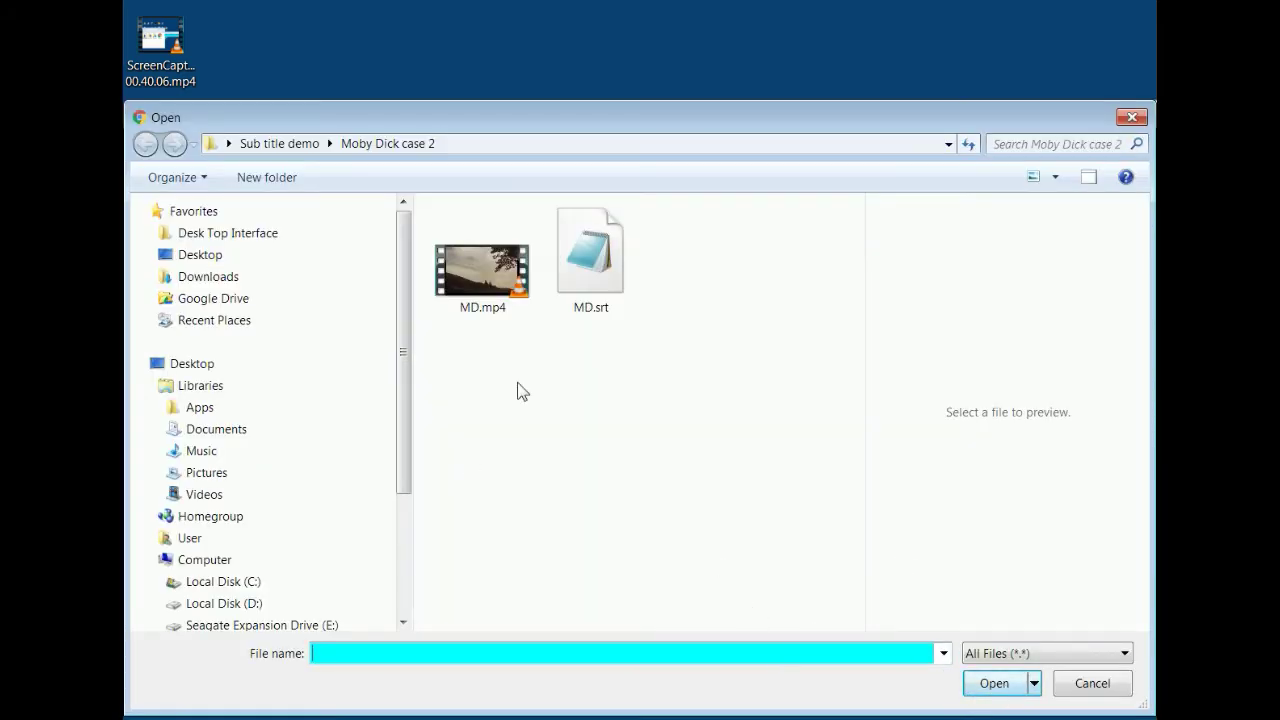
pyautogui.click(600, 275)
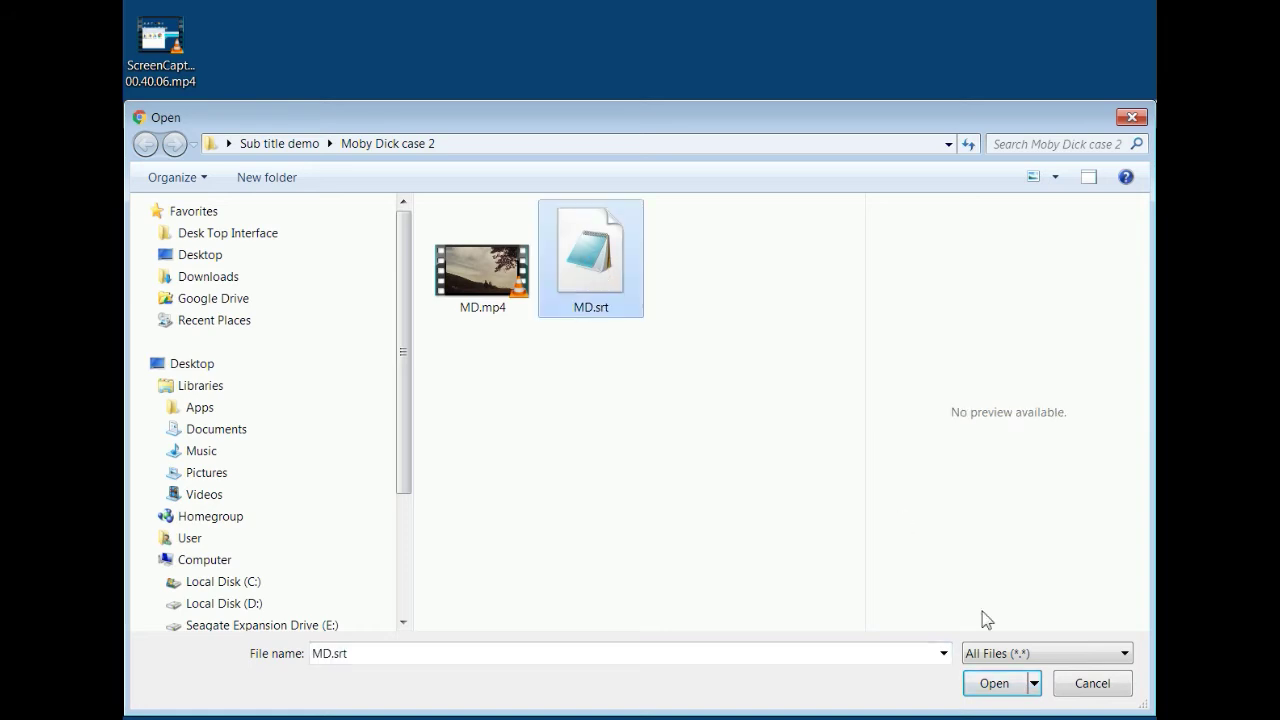
pyautogui.click(997, 688)
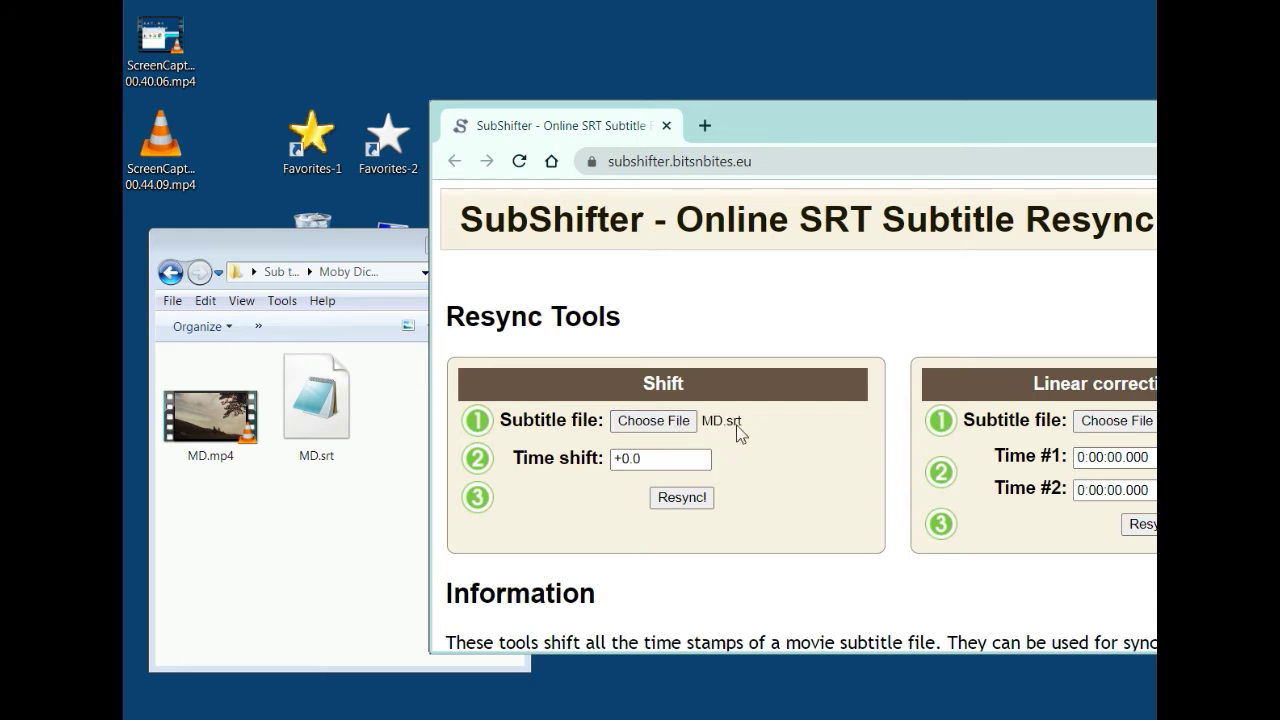
# - Set the time shift to -4.0 and resync the subtitle file to download the corrected version
pyautogui.click(660, 460)
pyautogui.press('BackSpace')
pyautogui.press('BackSpace')
pyautogui.press('BackSpace')
pyautogui.press('BackSpace')
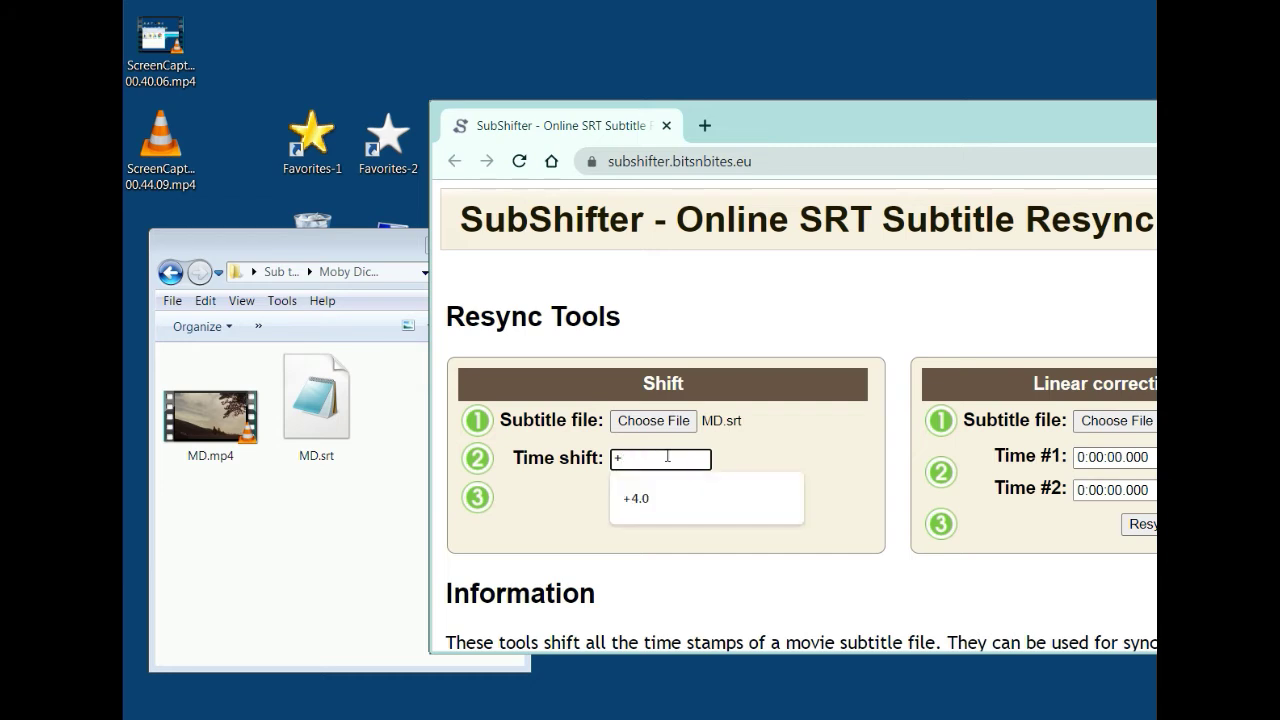
pyautogui.write('-4.0')
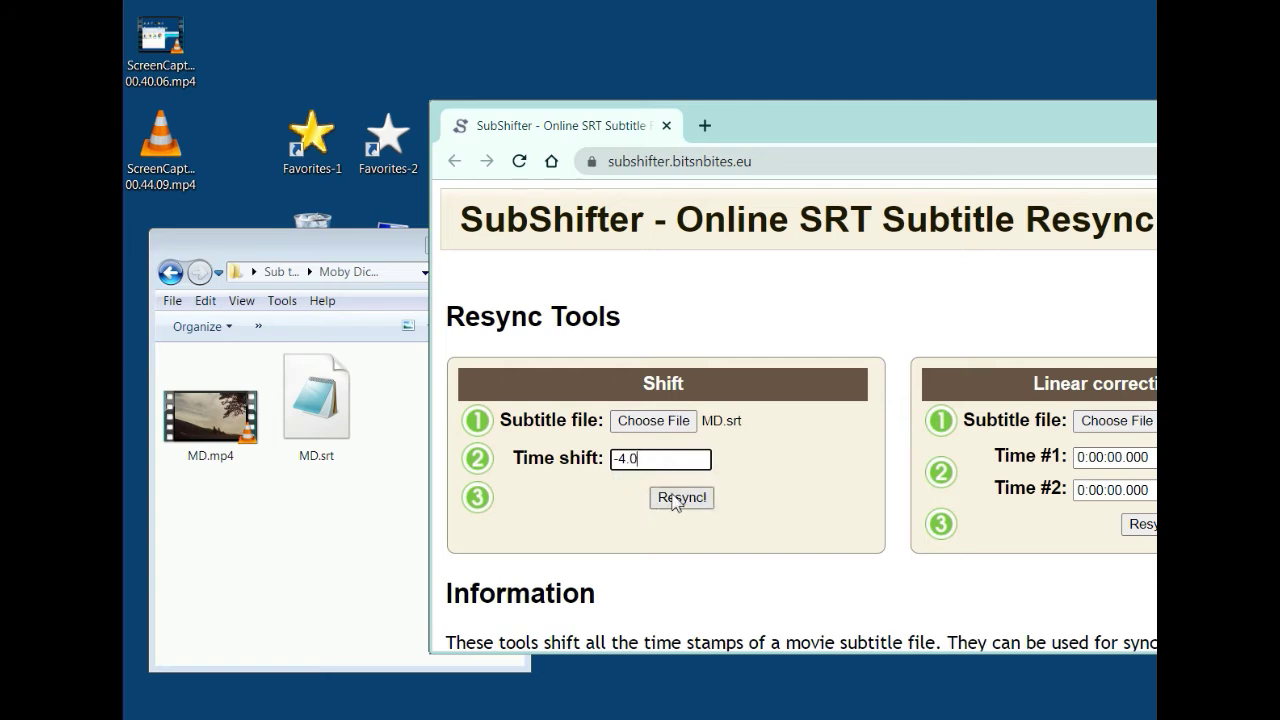
pyautogui.click(675, 499)
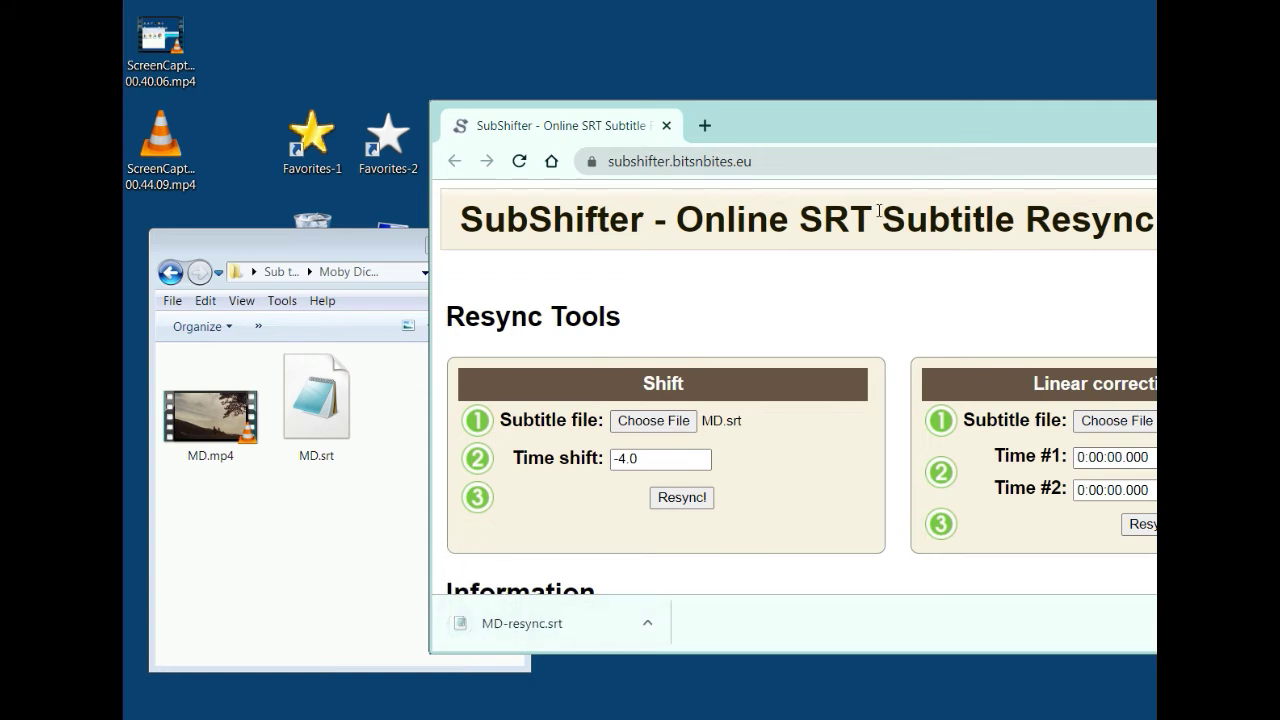
# - Close the browser and move MD-resync.srt from the Downloads folder to the desktop
pyautogui.moveTo(920, 128); pyautogui.dragTo(648, 184)
pyautogui.moveTo(997, 180); pyautogui.dragTo(848, 205)
pyautogui.click(1018, 189)
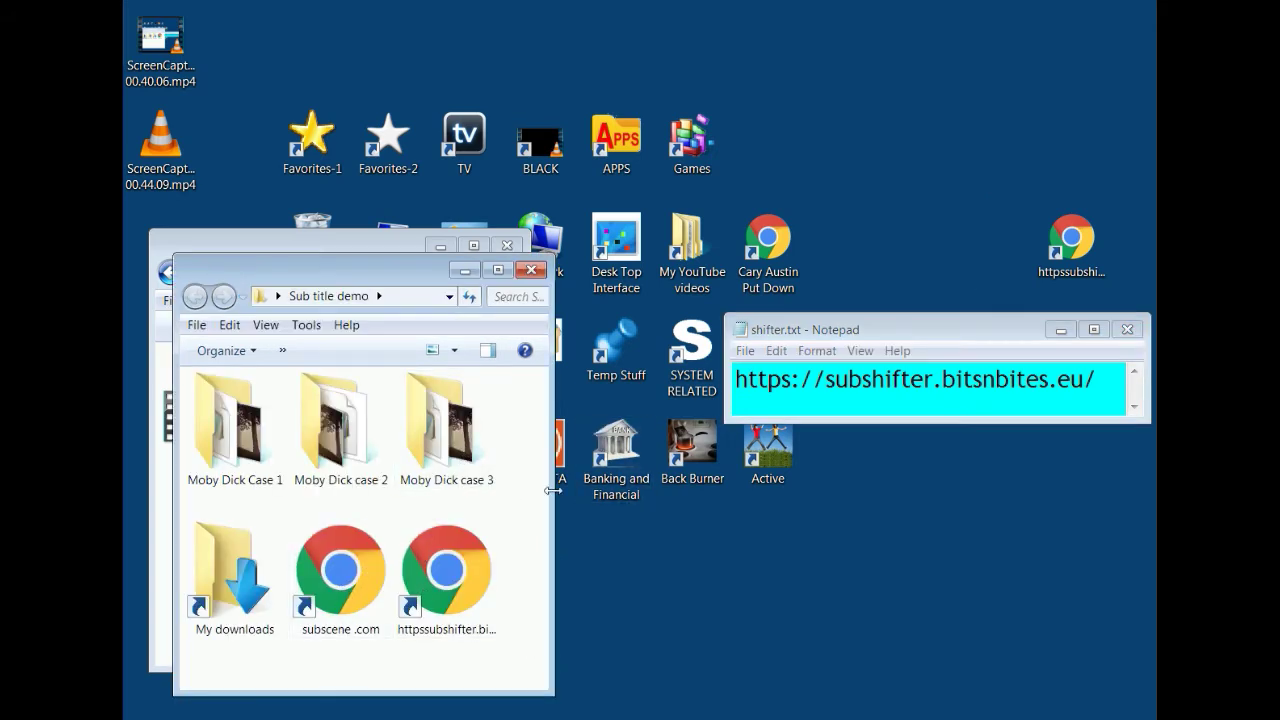
pyautogui.moveTo(552, 495); pyautogui.dragTo(805, 496)
pyautogui.doubleClick(560, 430)
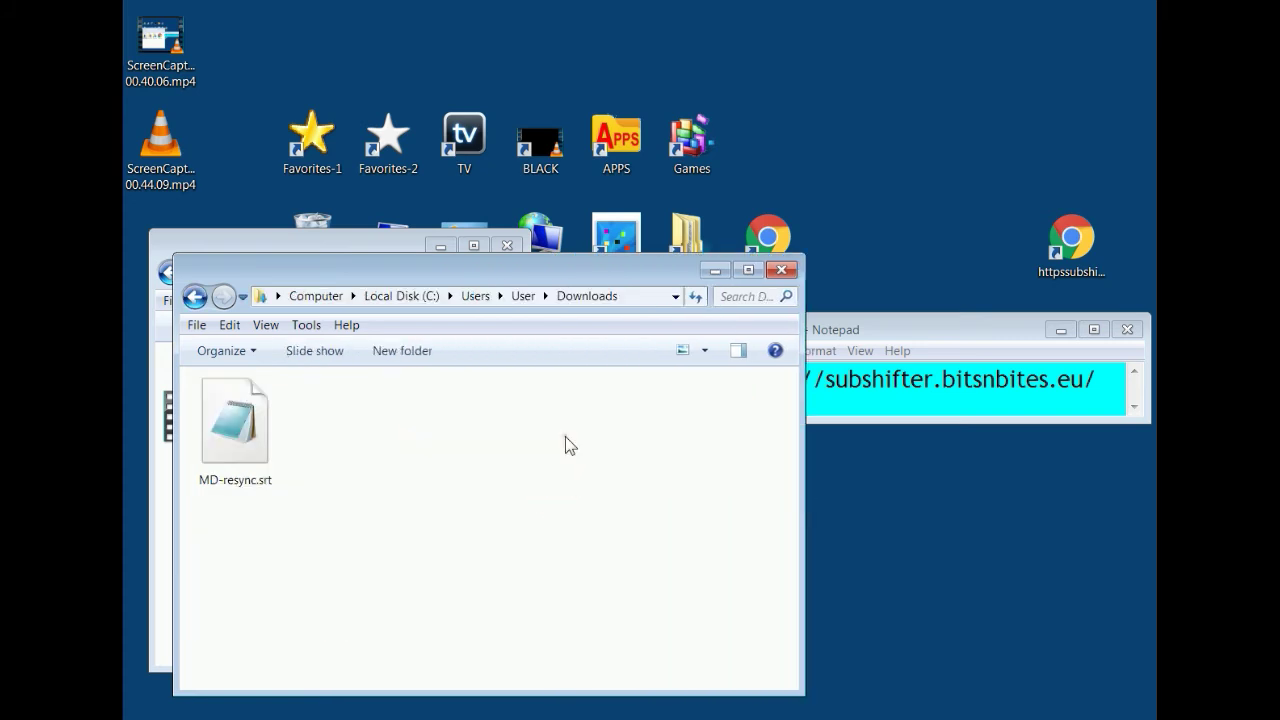
pyautogui.moveTo(232, 476); pyautogui.dragTo(990, 558)
pyautogui.click(782, 270)
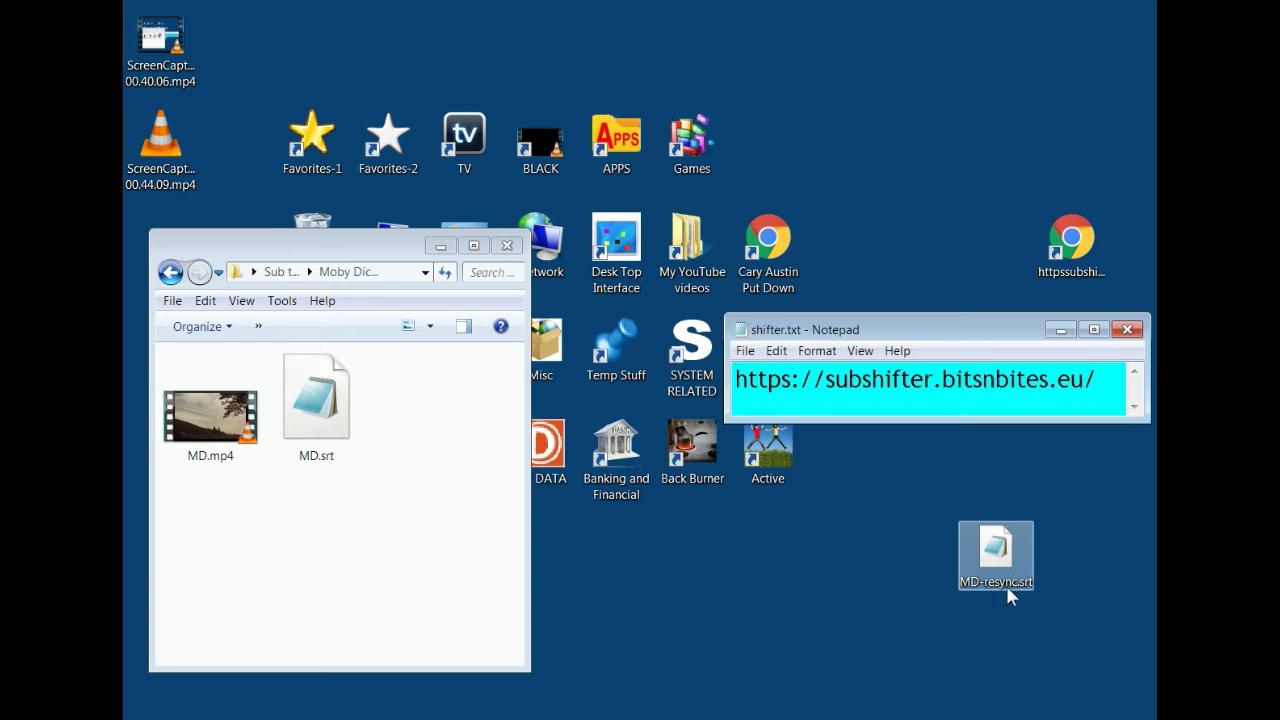
# - Move the original MD.srt out to the desktop and put MD-resync.srt into the Moby Dick case 2 folder in its place
pyautogui.click(309, 429)
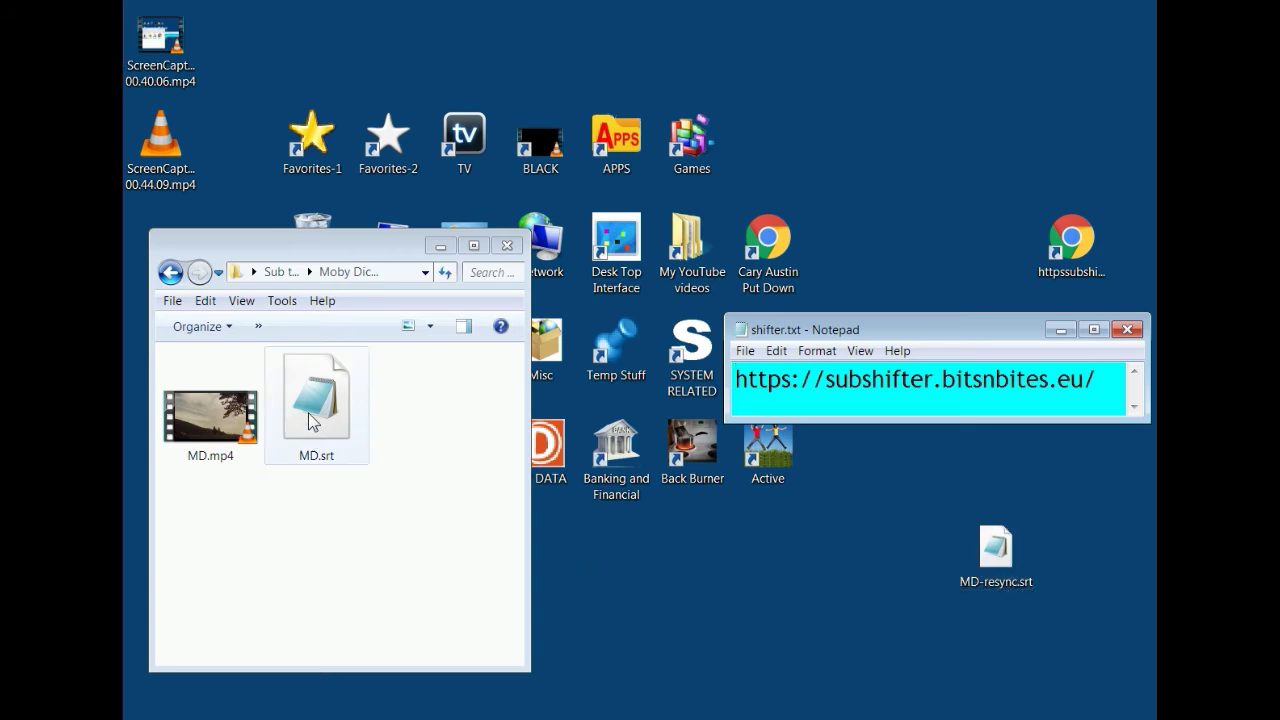
pyautogui.moveTo(870, 213); pyautogui.dragTo(906, 159)
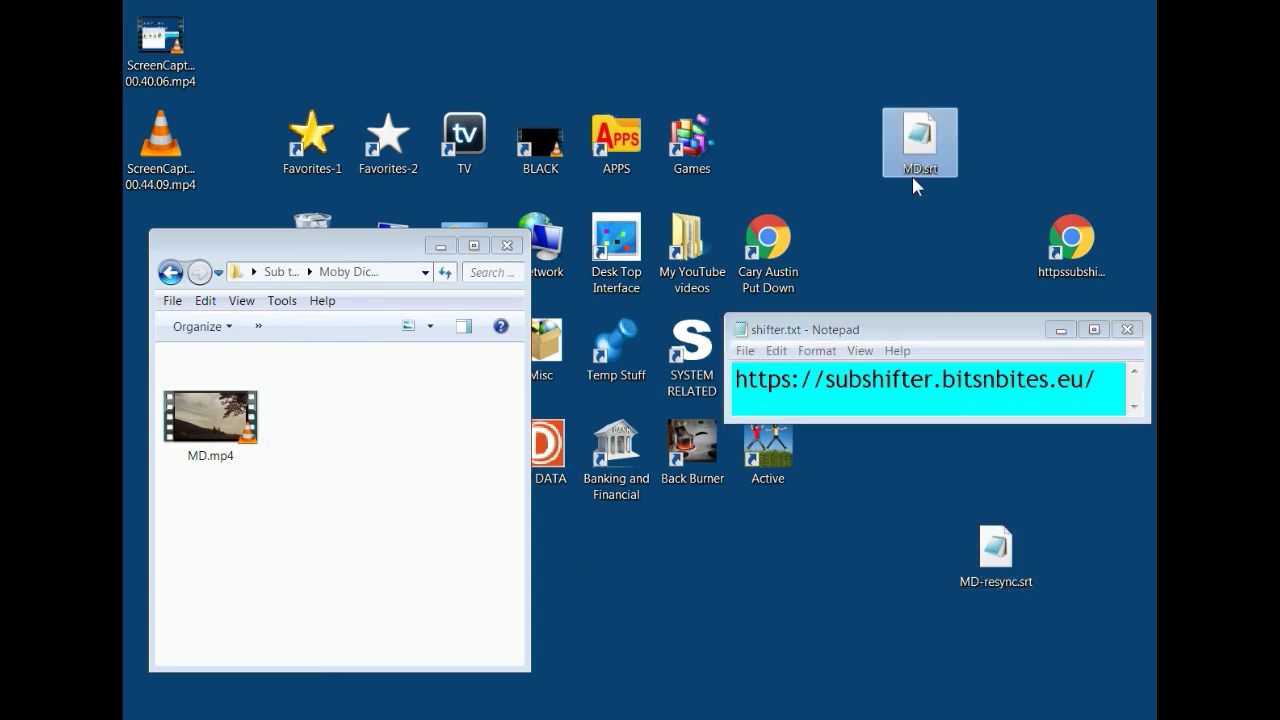
pyautogui.moveTo(1003, 560); pyautogui.dragTo(307, 437)
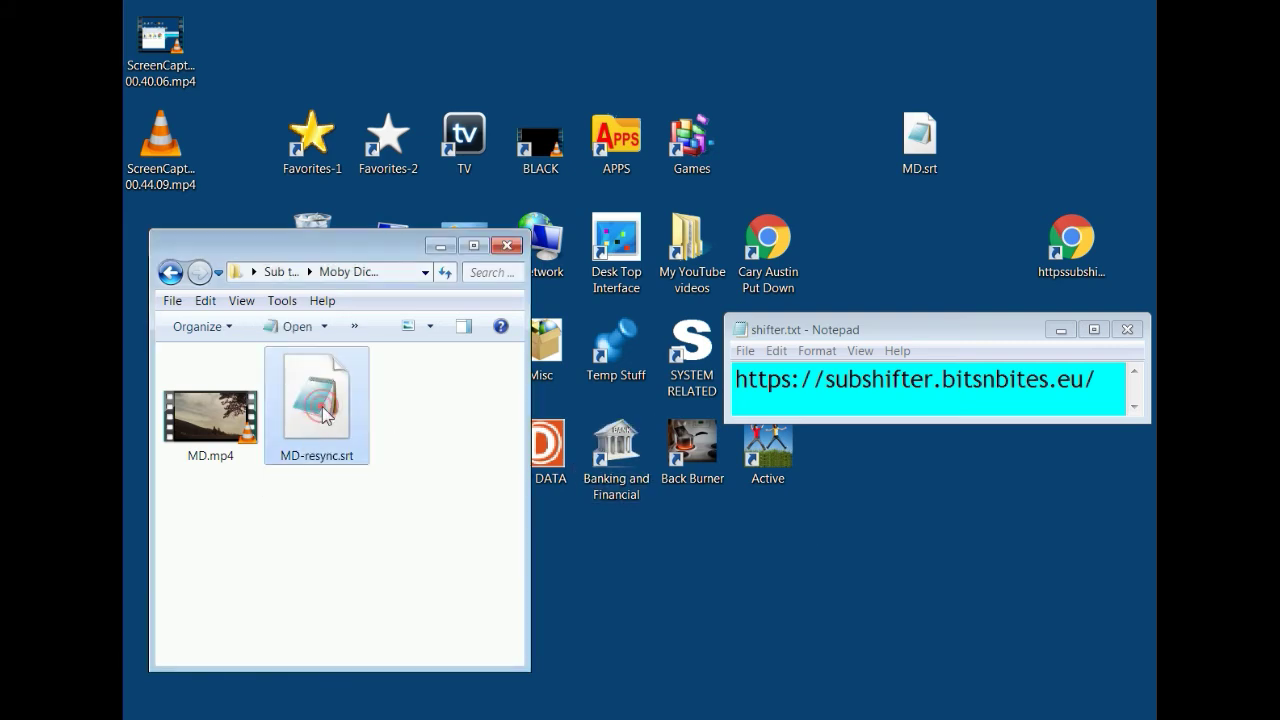
# - Rename MD-resync.srt as MD.srt to match the video file
pyautogui.rightClick(322, 408)
pyautogui.click(375, 714)
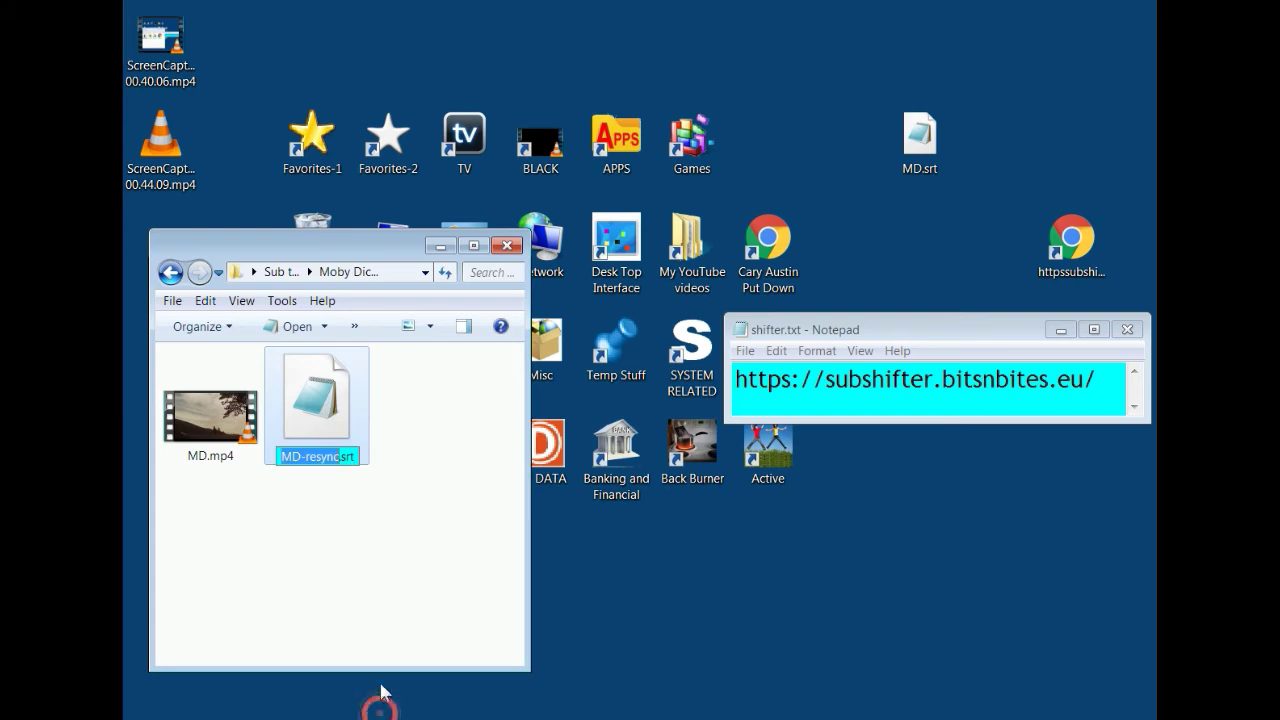
pyautogui.write('MD')
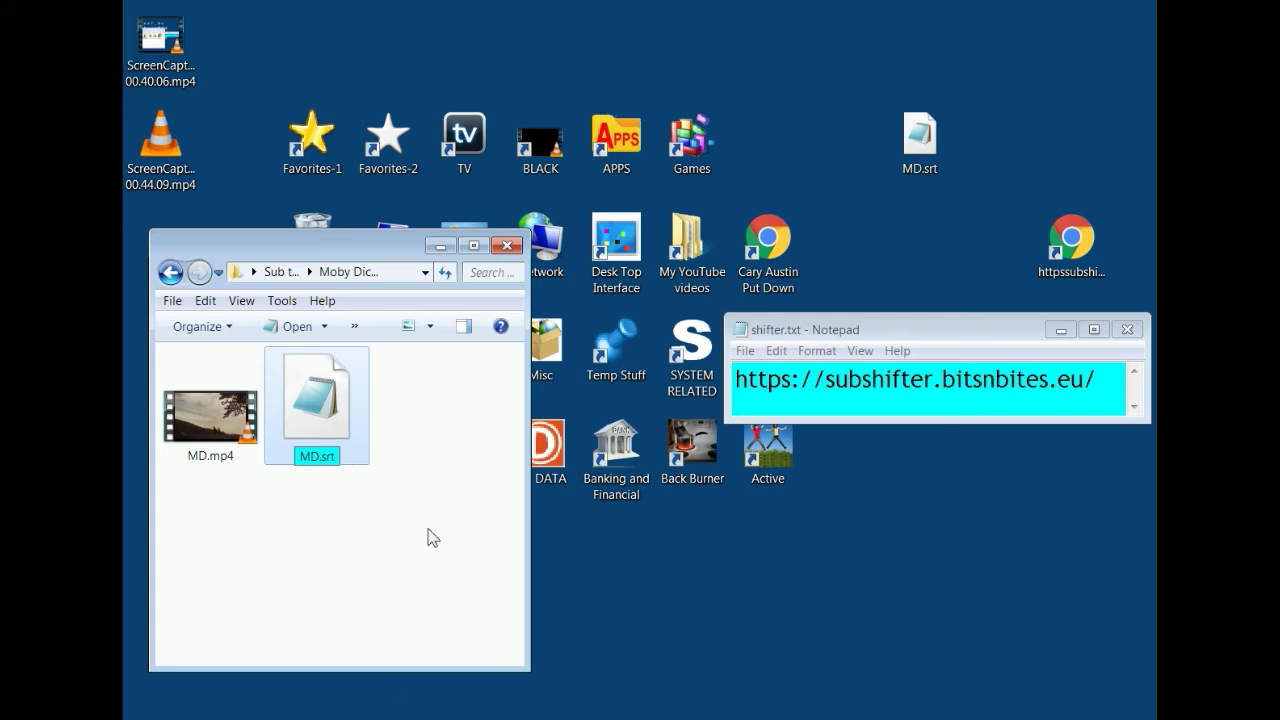
pyautogui.press('Return')
pyautogui.click(372, 514)
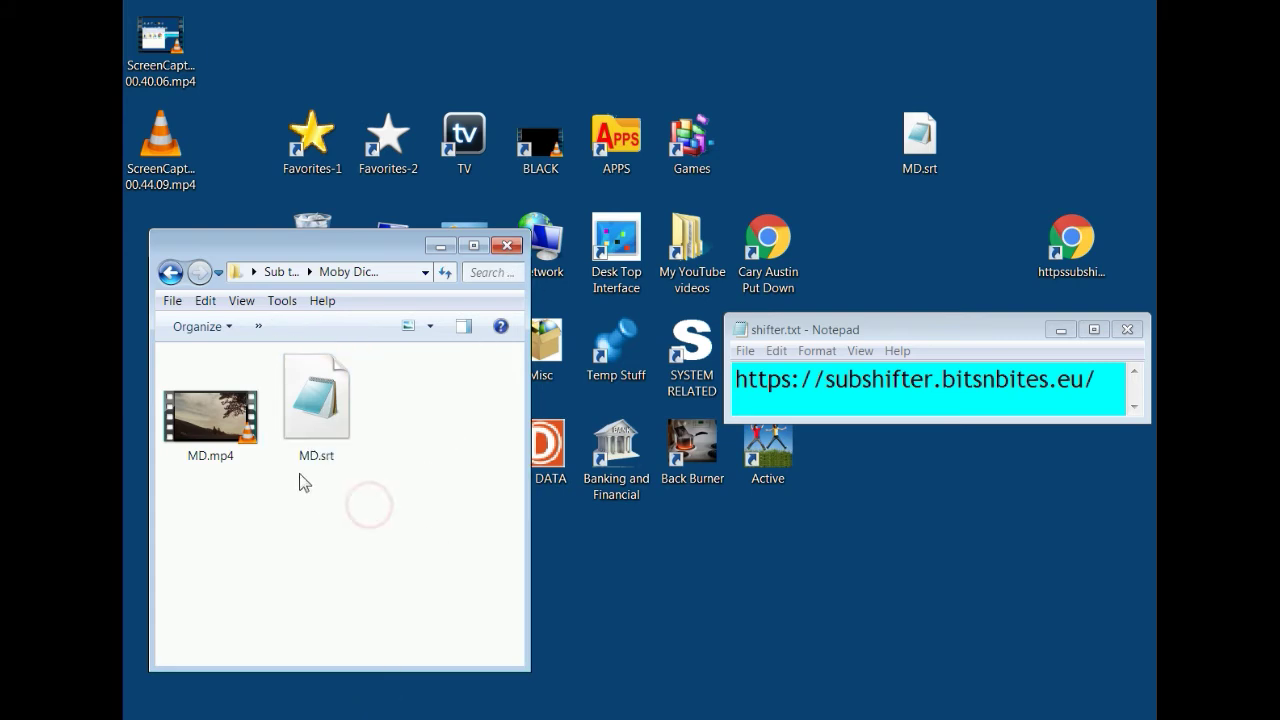
# - Play MD.mp4 with the shifted subtitles, check the sync near the film's start and near its end, and close the player
pyautogui.doubleClick(226, 443)
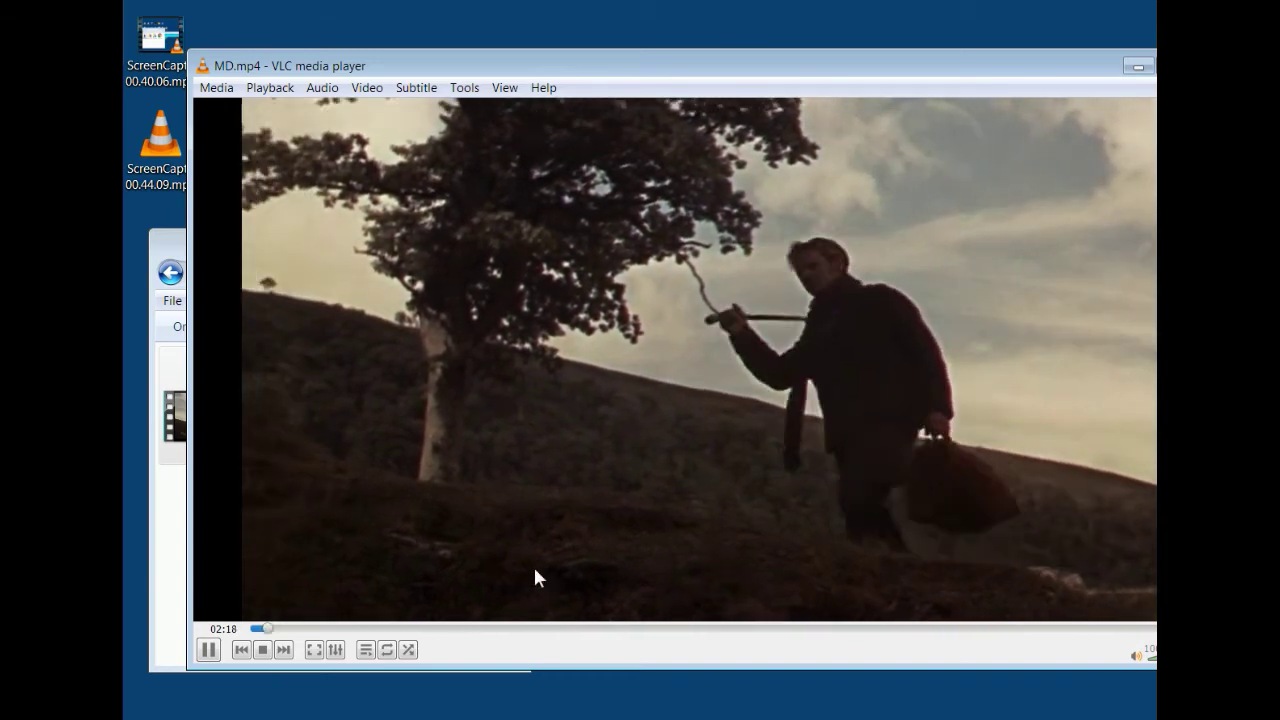
pyautogui.moveTo(878, 64); pyautogui.dragTo(708, 98)
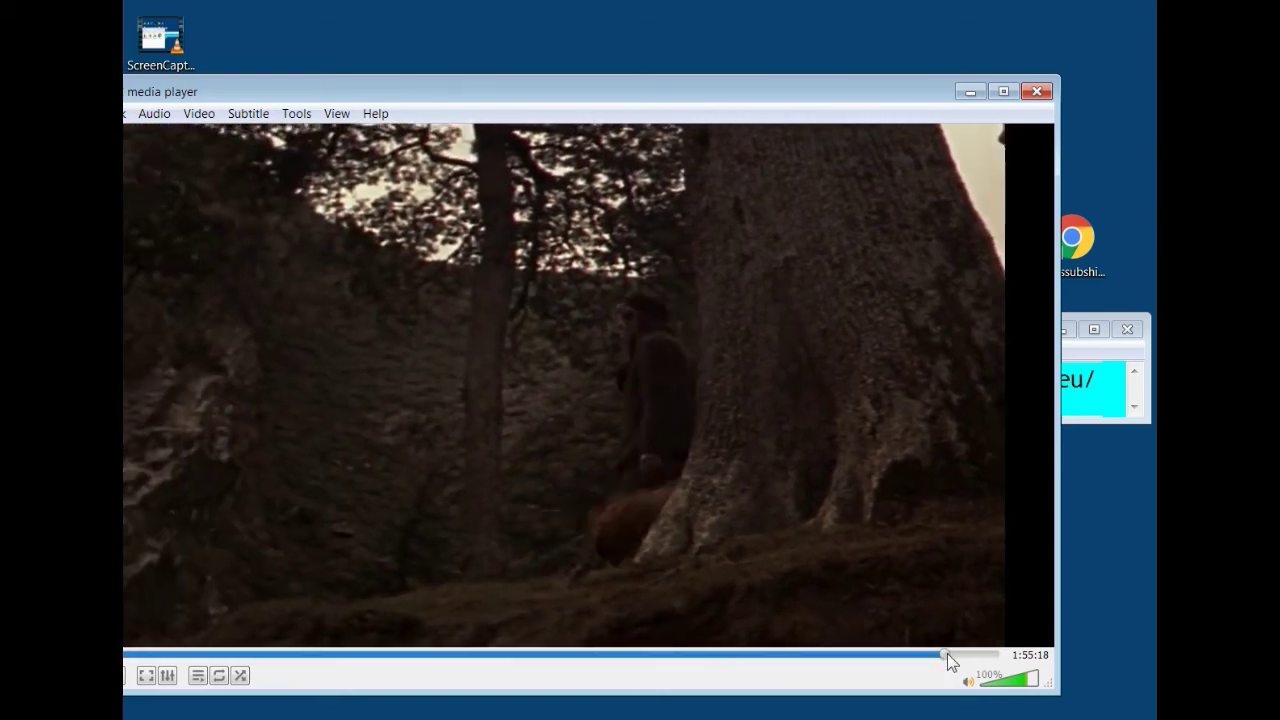
pyautogui.click(948, 654)
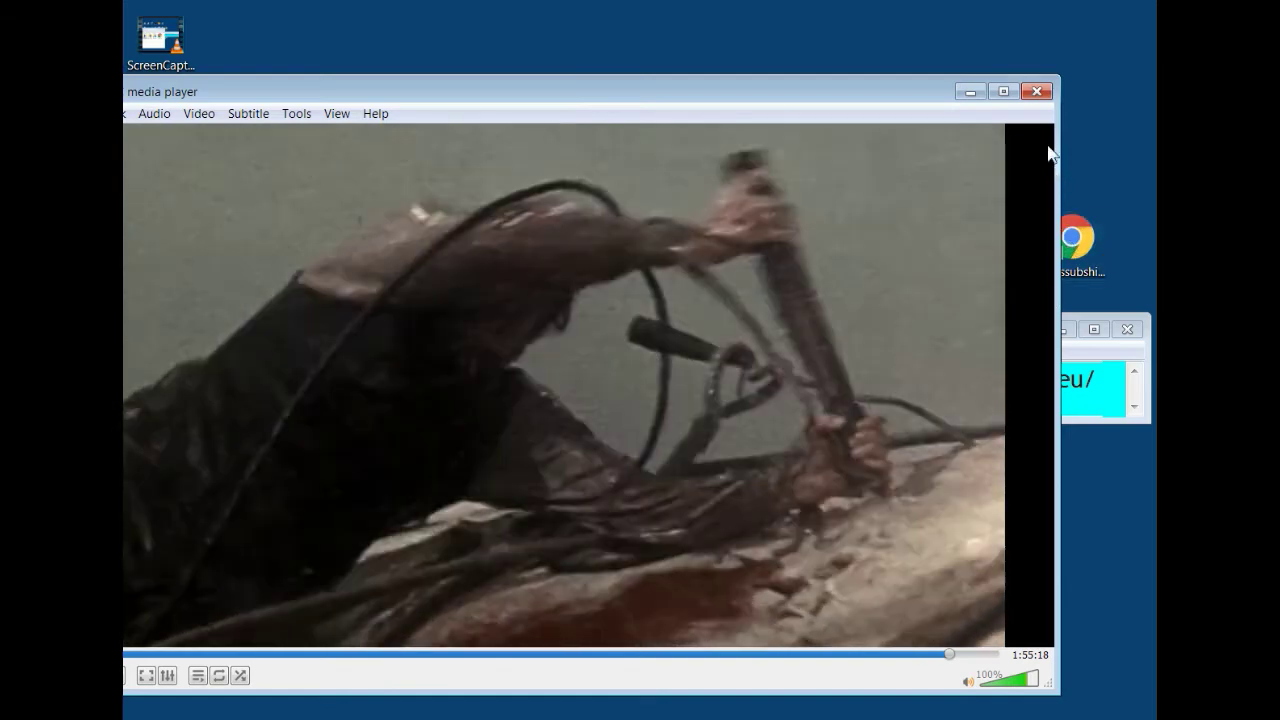
pyautogui.click(1037, 91)
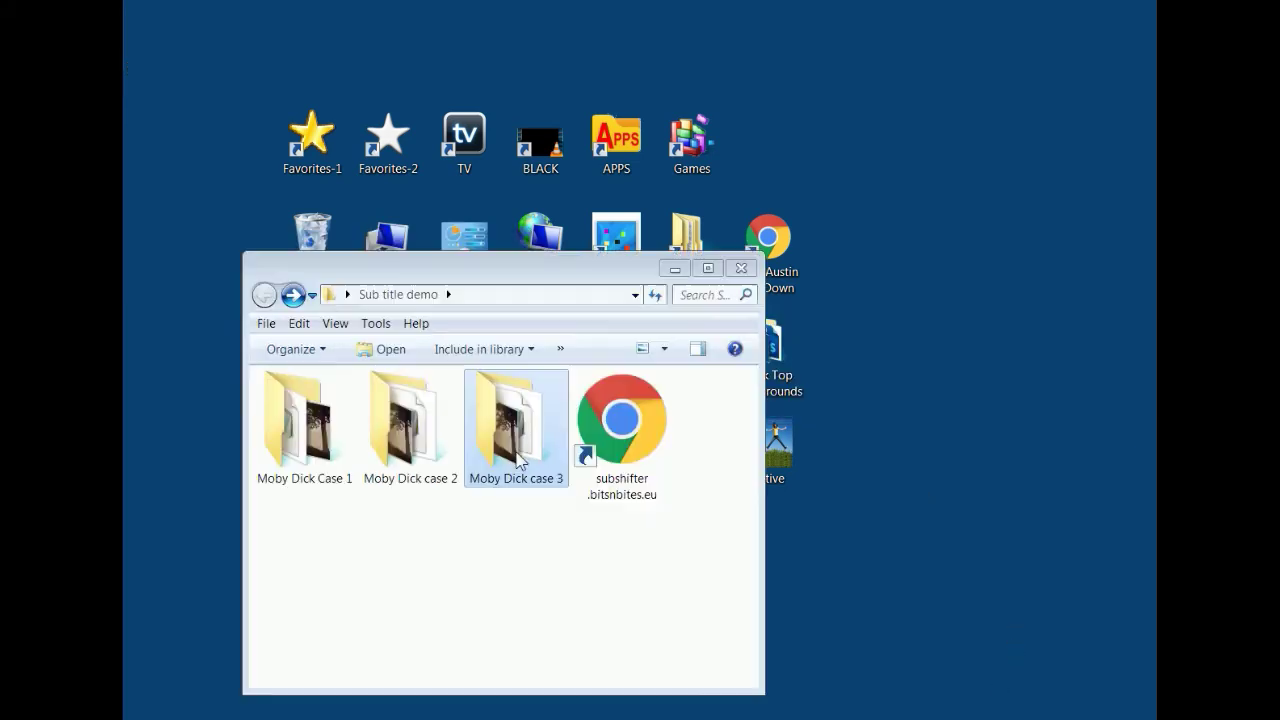
# - Open the Moby Dick case 3 folder and check md.mp4's subtitle sync near the film's start and end in VLC
pyautogui.doubleClick(519, 440)
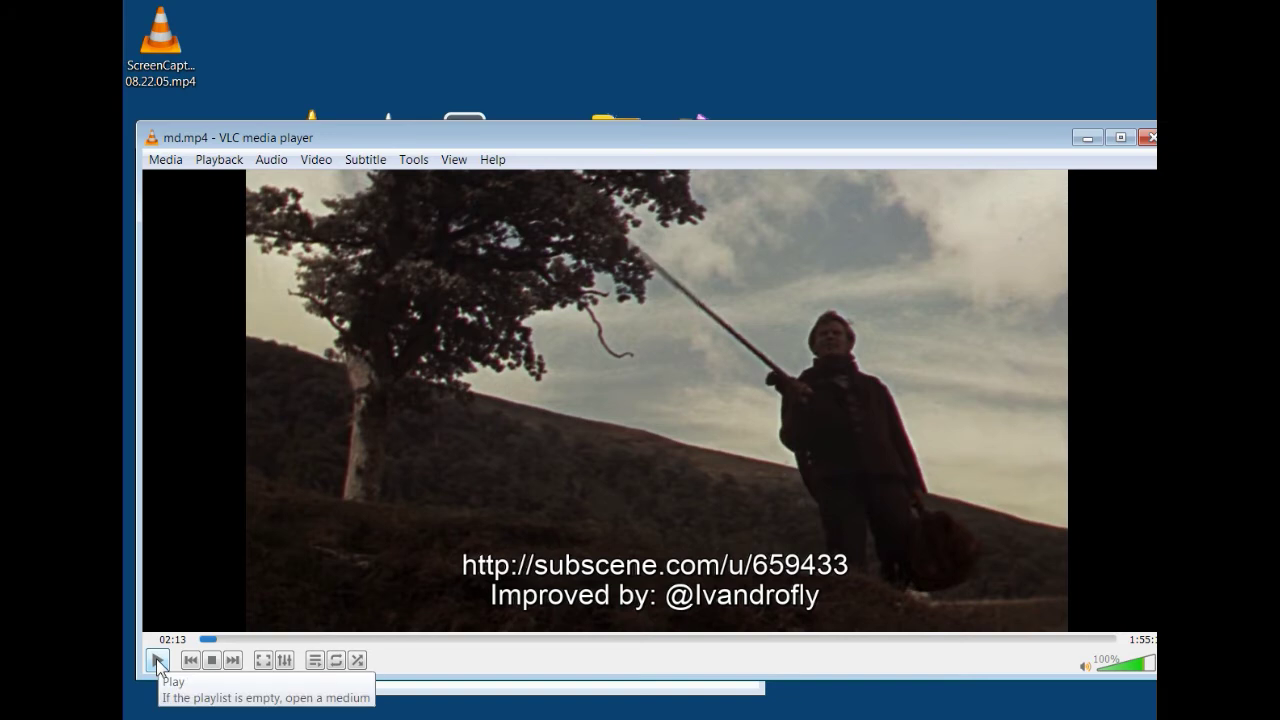
pyautogui.click(157, 661)
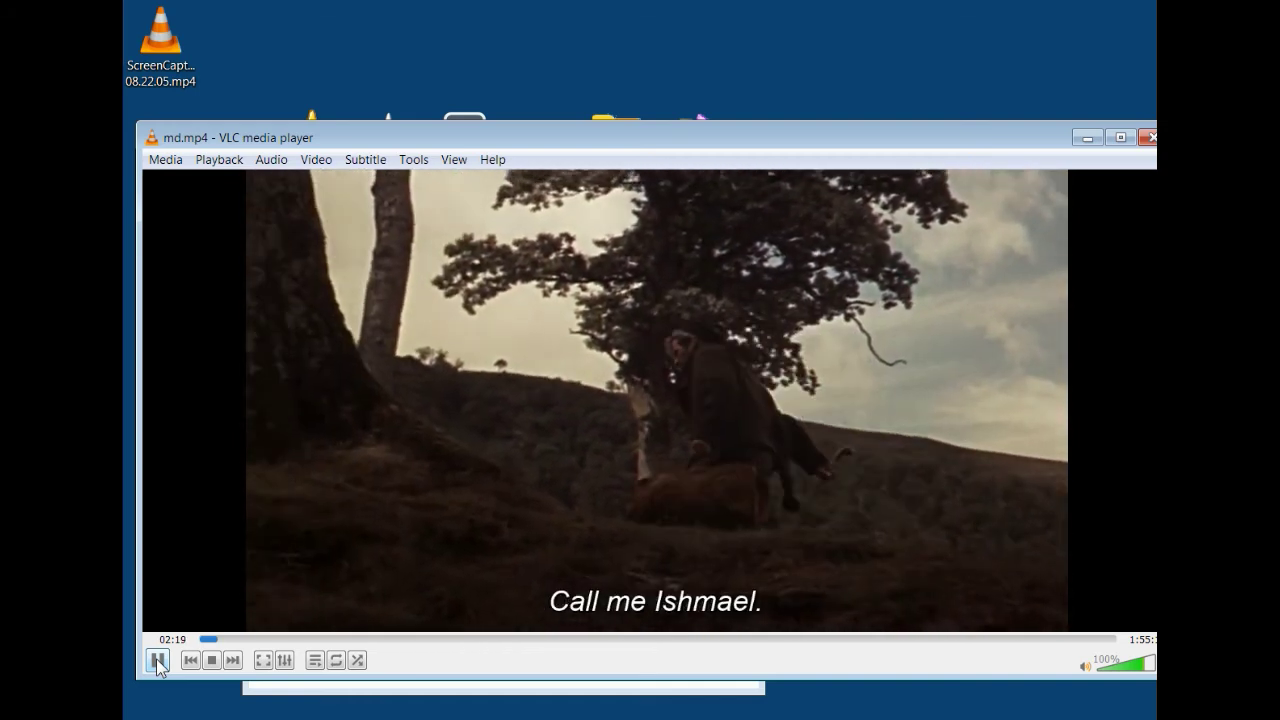
pyautogui.click(157, 661)
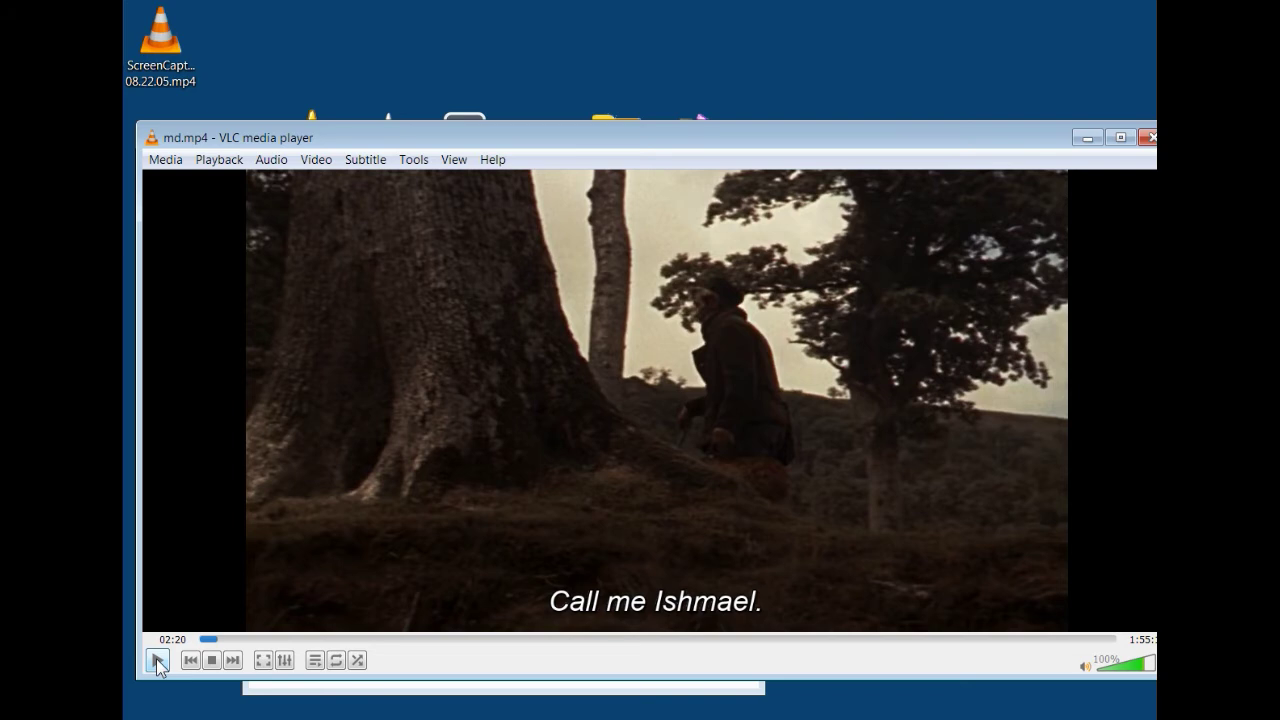
pyautogui.click(1038, 639)
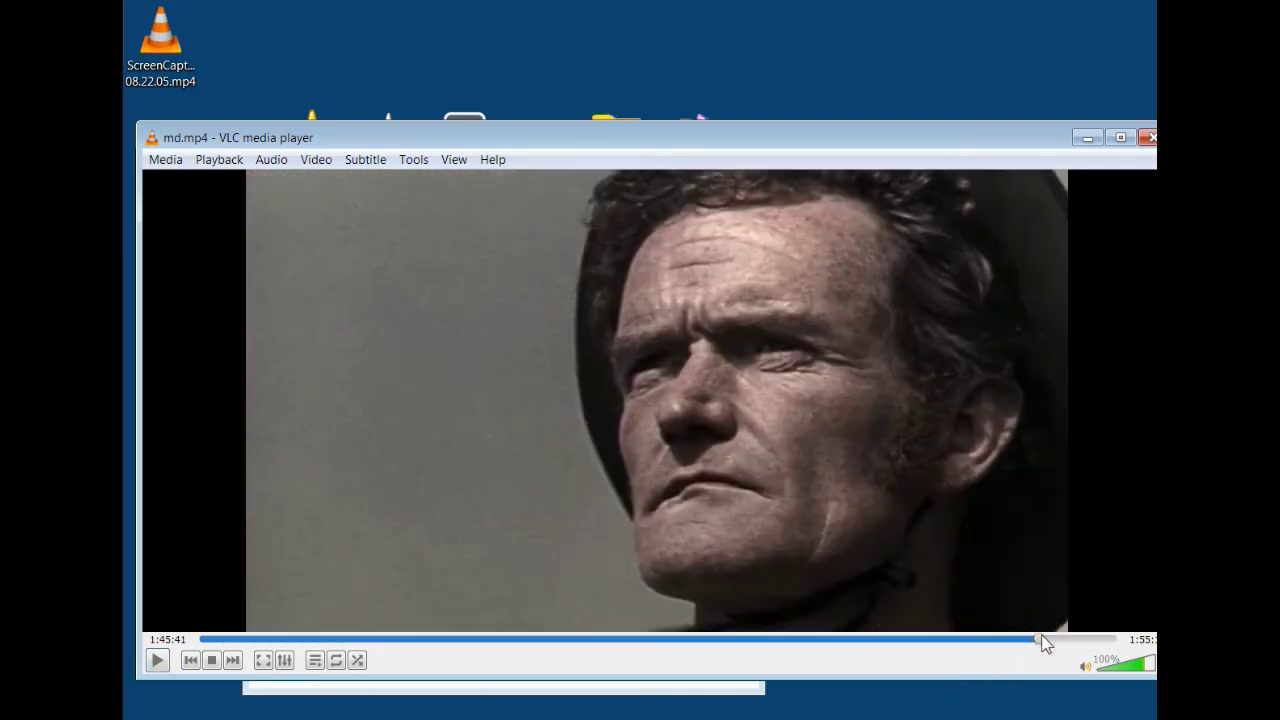
pyautogui.click(157, 660)
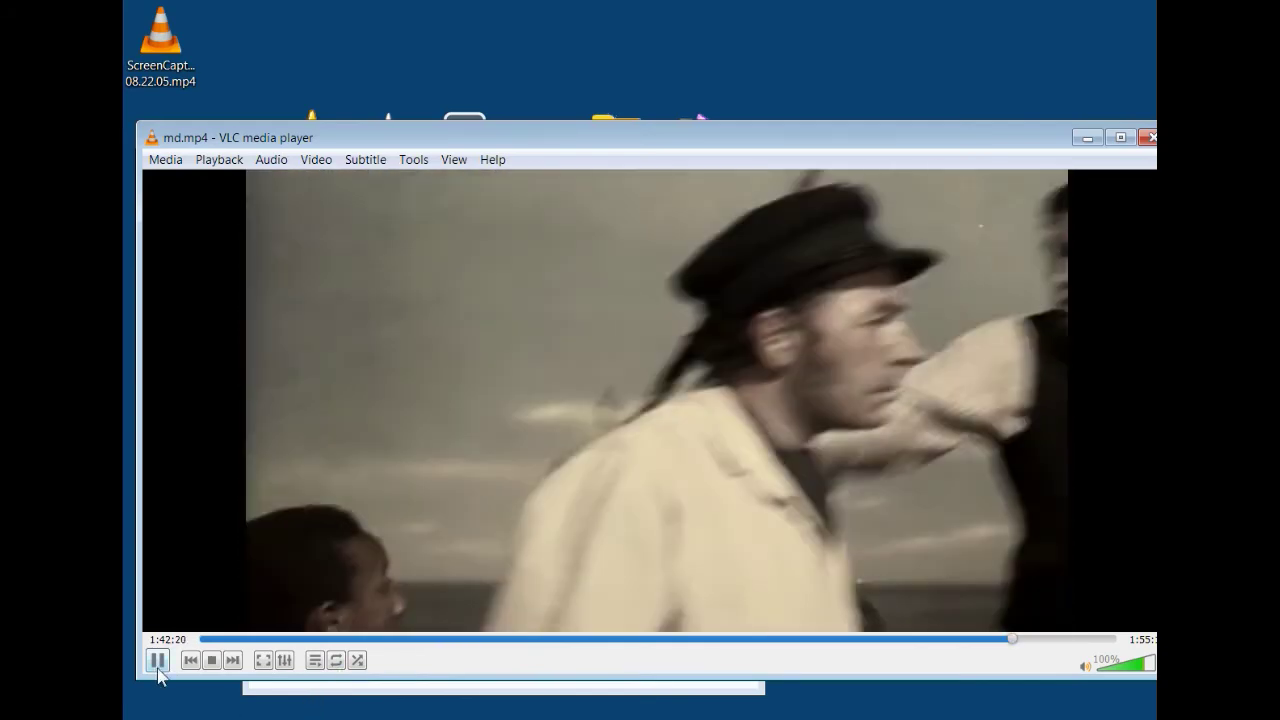
pyautogui.click(157, 660)
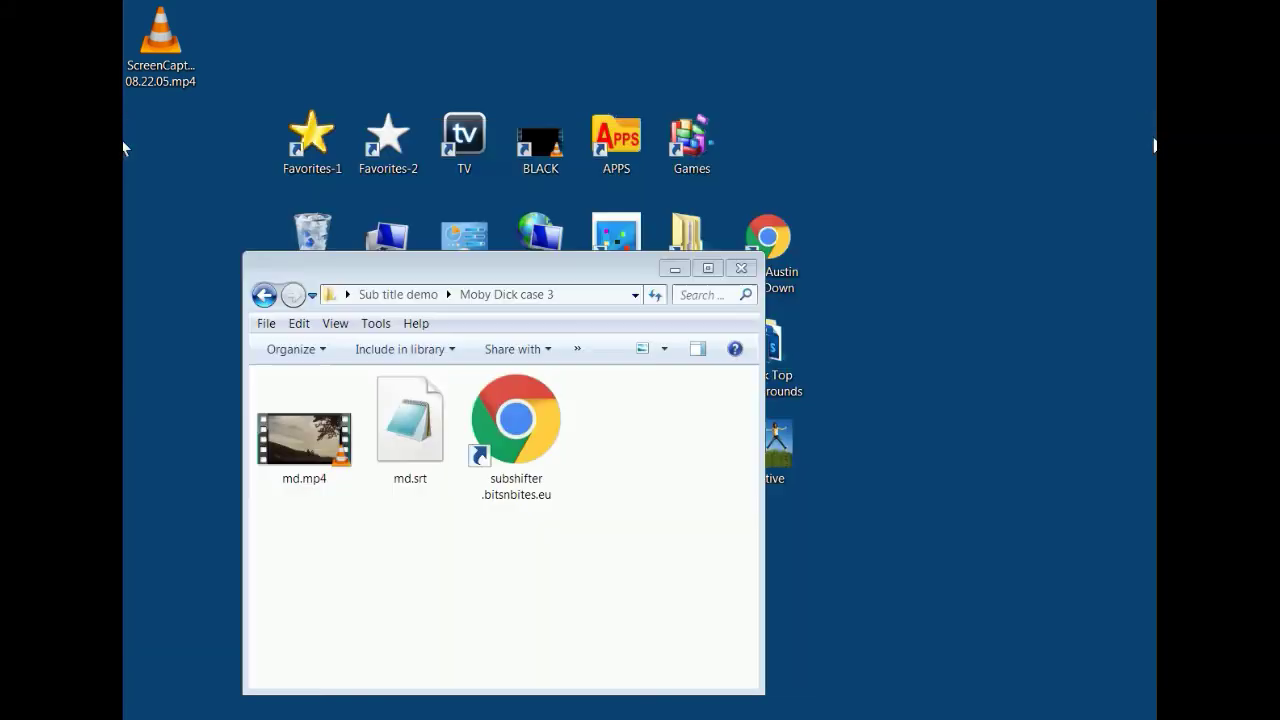
pyautogui.click(1149, 140)
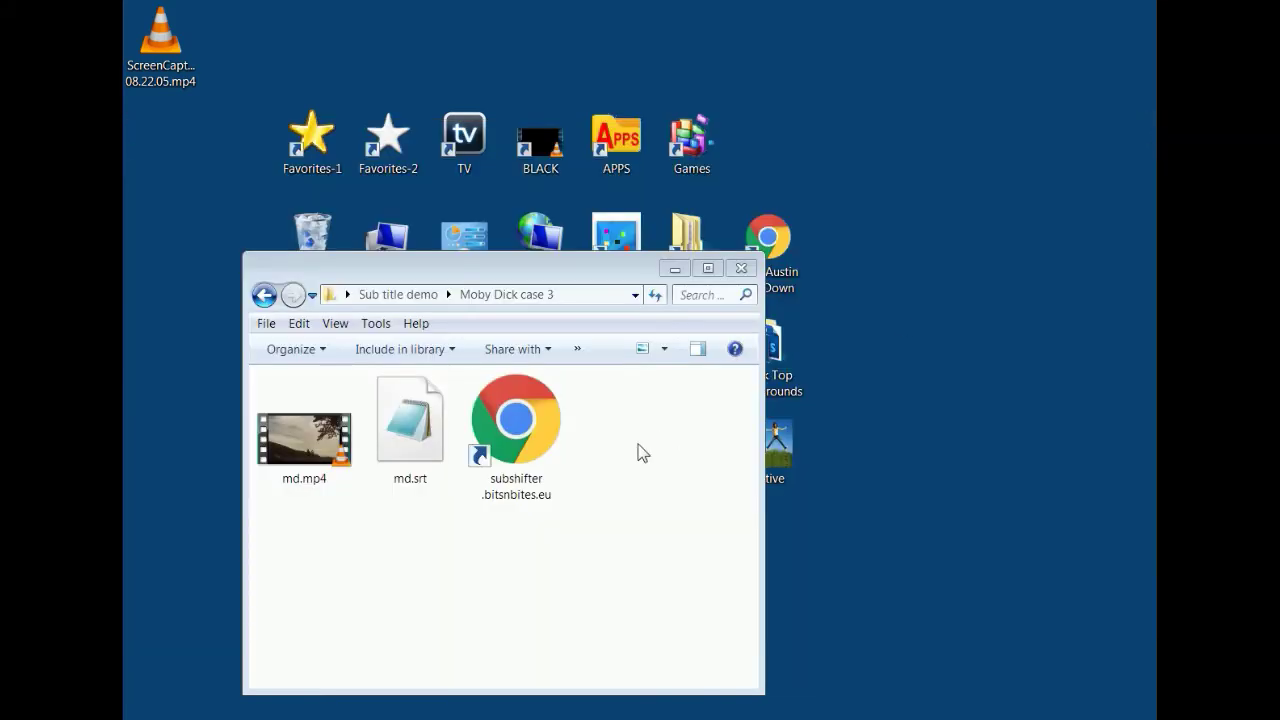
# - Open md.srt in Notepad and find the line "show your trump" to read its timestamp alongside that of the first spoken line
pyautogui.doubleClick(419, 425)
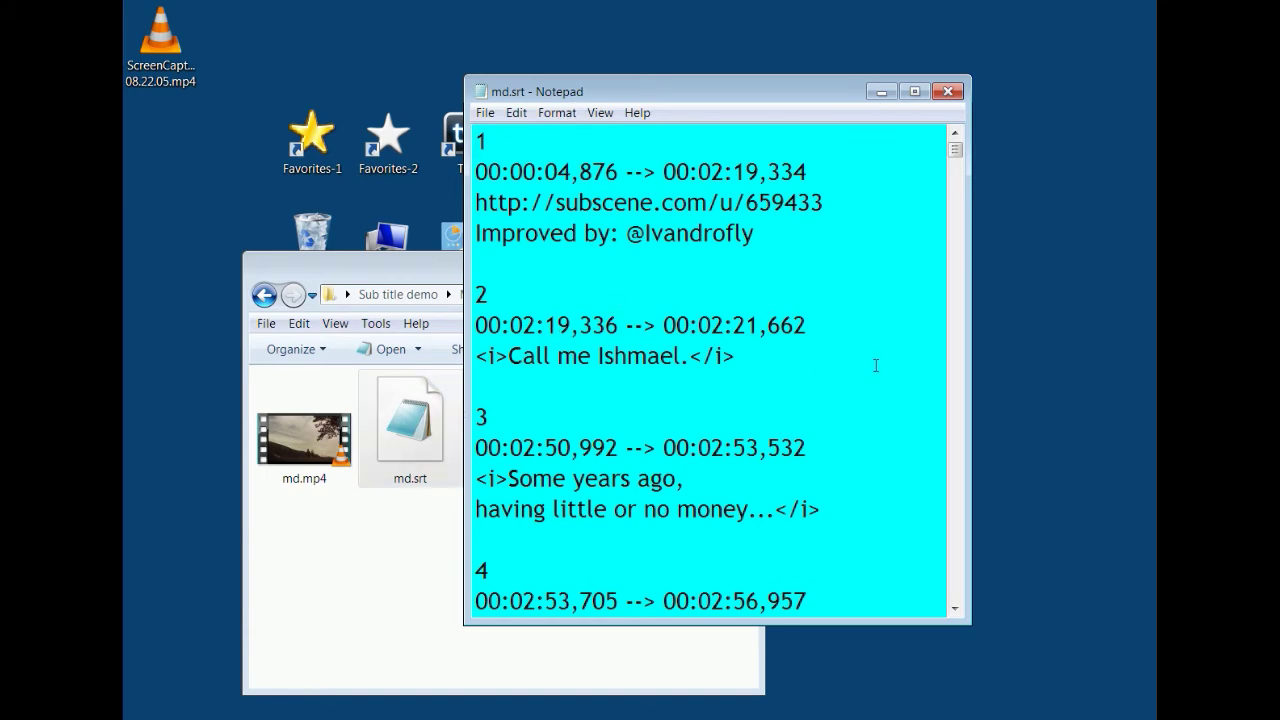
pyautogui.click(516, 112)
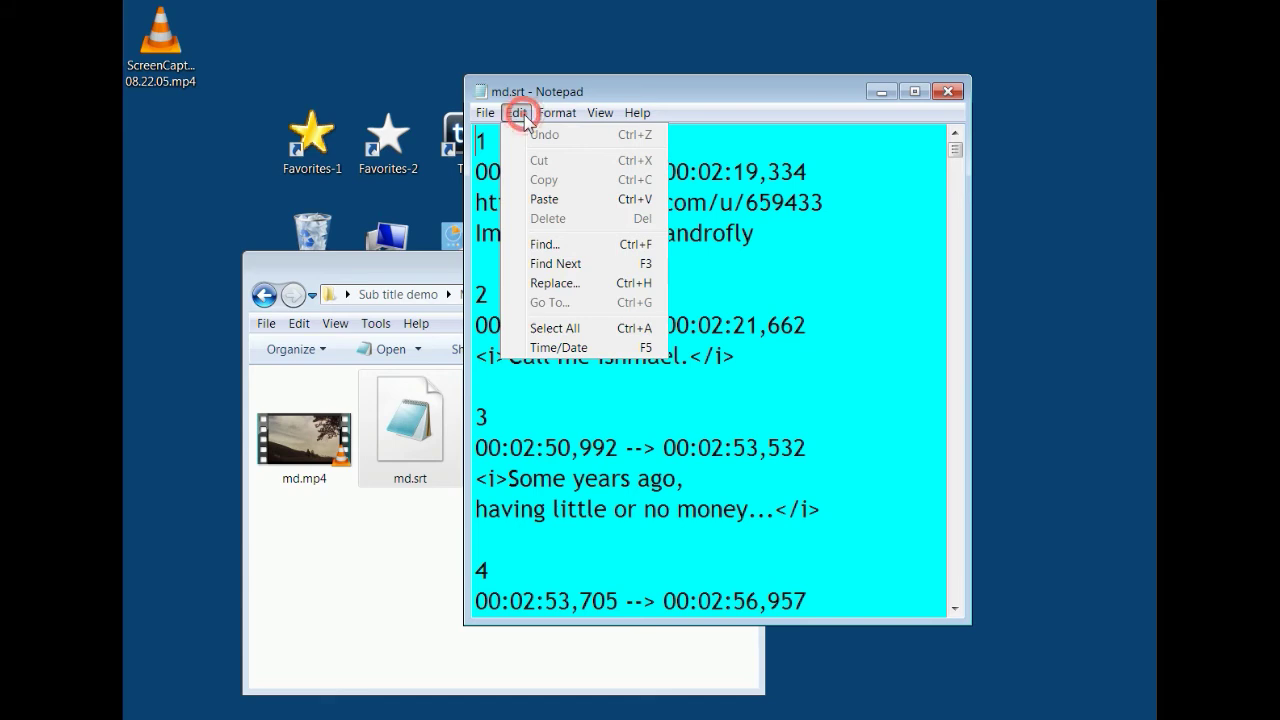
pyautogui.click(543, 245)
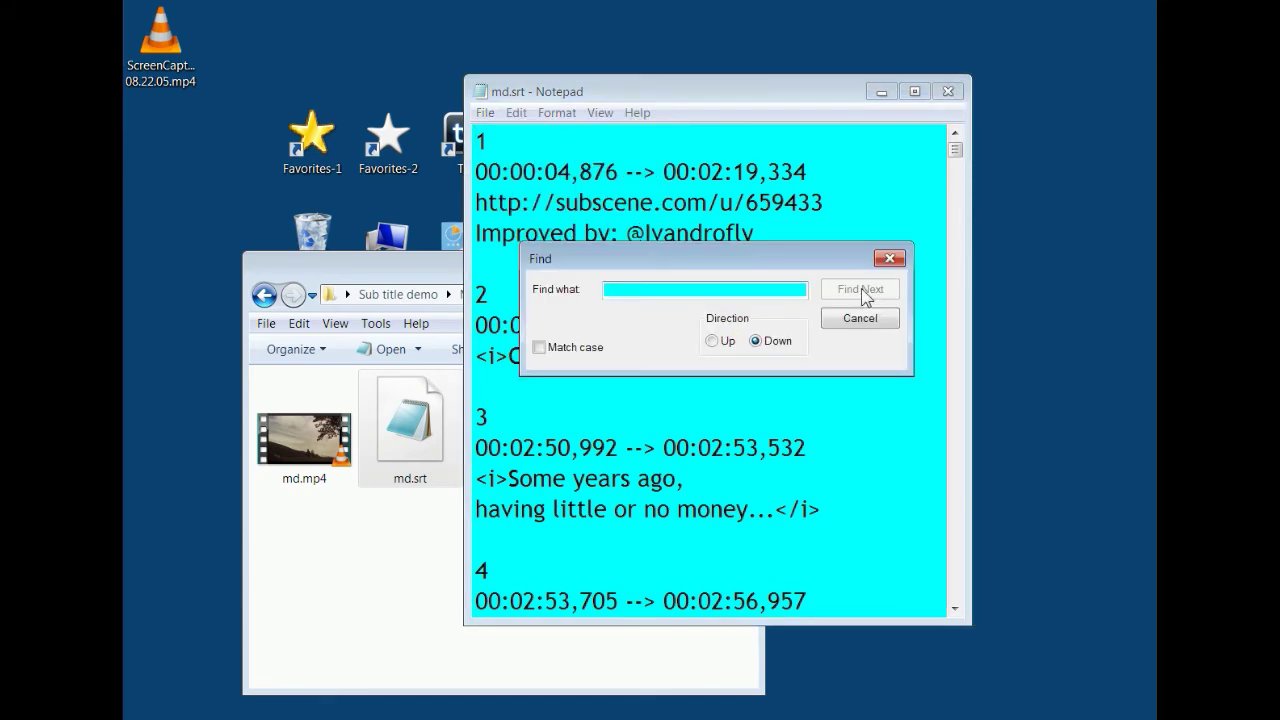
pyautogui.write('show your trump')
pyautogui.click(860, 289)
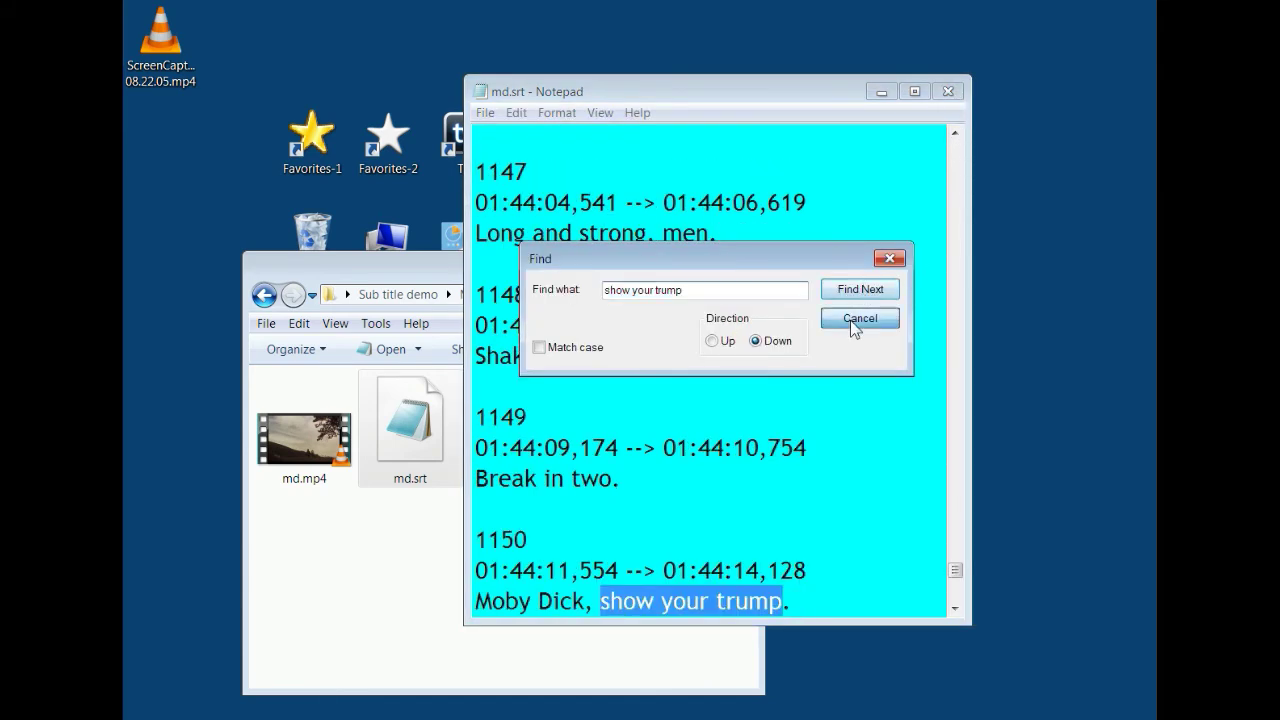
pyautogui.click(859, 318)
pyautogui.click(955, 608)
pyautogui.click(955, 608)
pyautogui.click(955, 608)
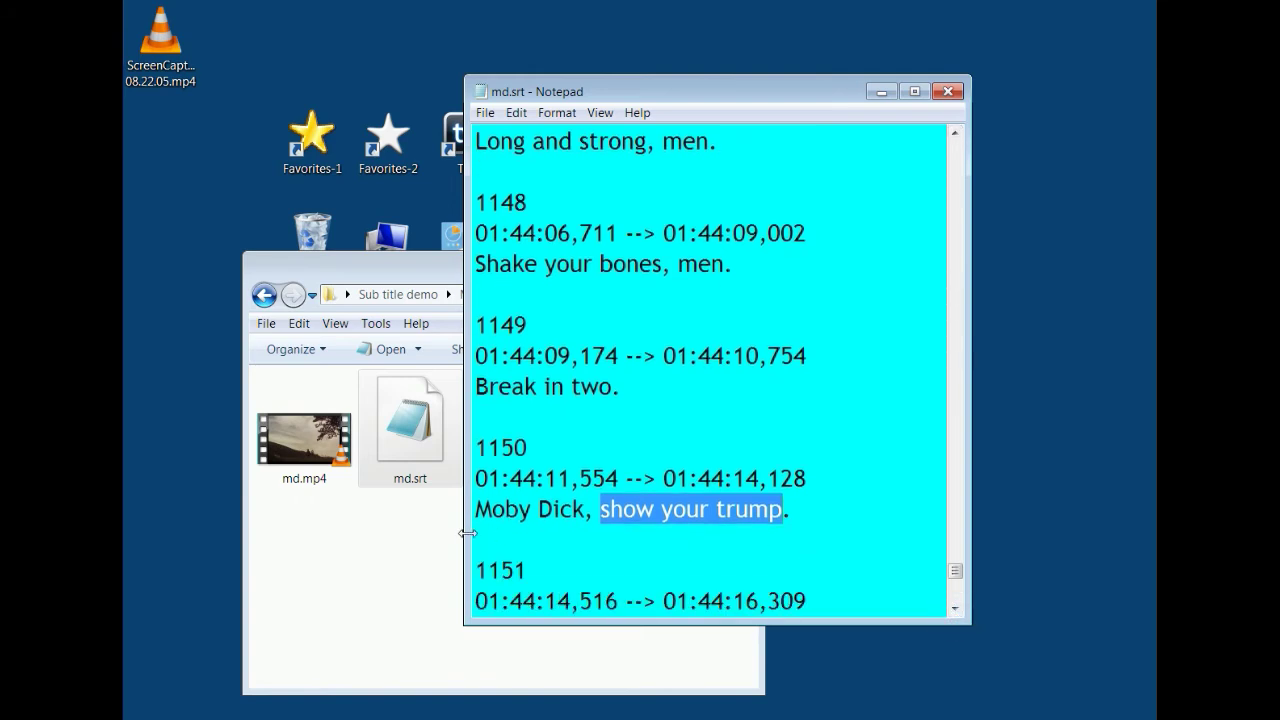
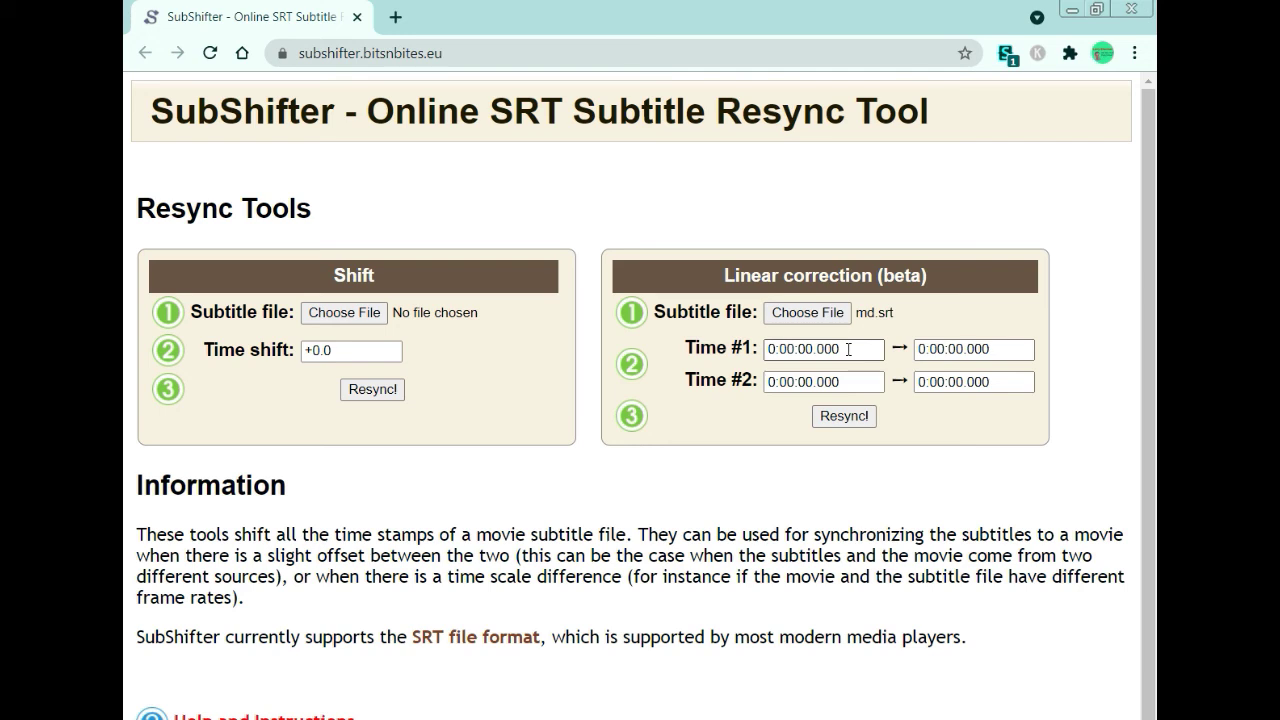
# - In SubShifter's linear correction for md.srt, set the original time of Time #1 to 0:02:19.336
pyautogui.moveTo(848, 349); pyautogui.dragTo(764, 352)
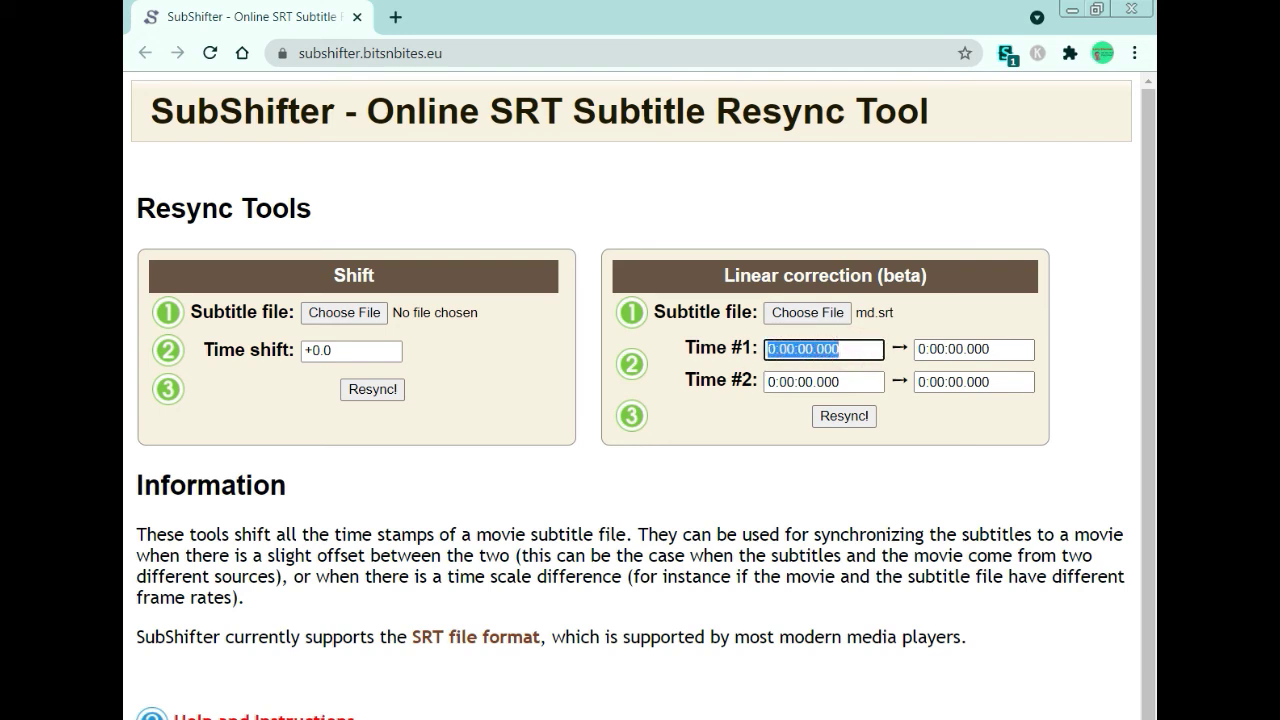
pyautogui.write('0')
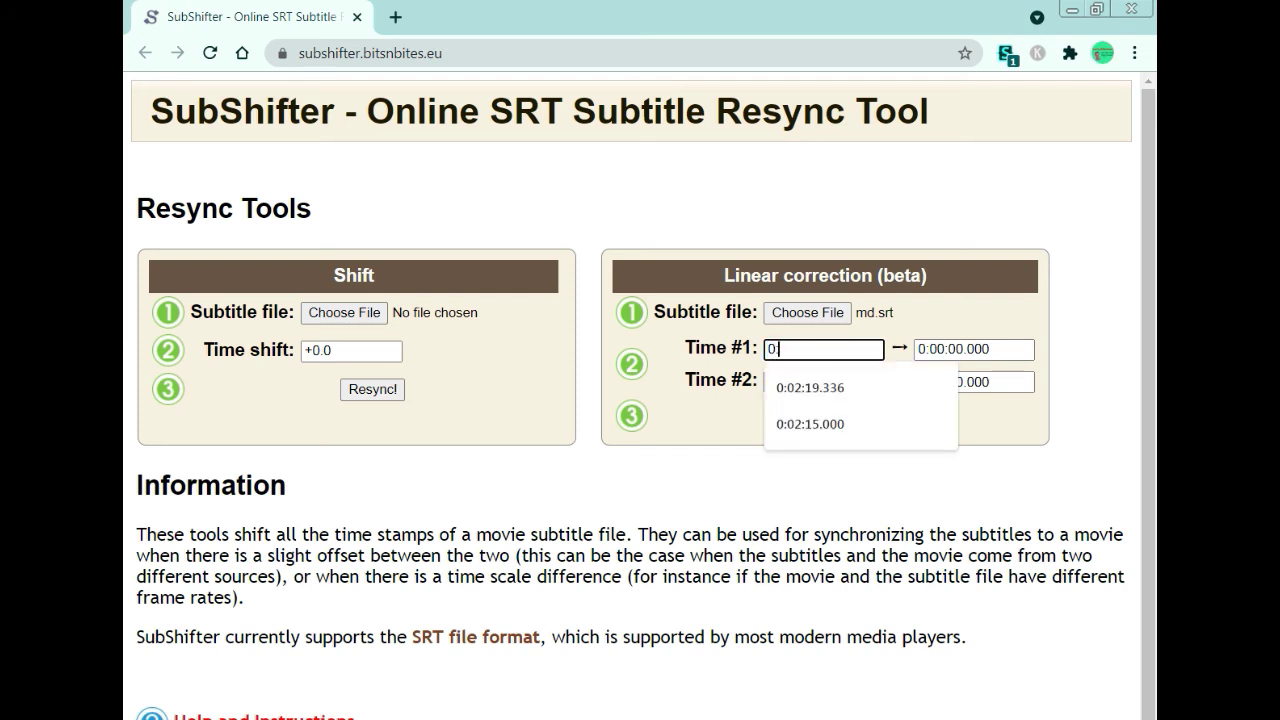
pyautogui.write(':02:19')
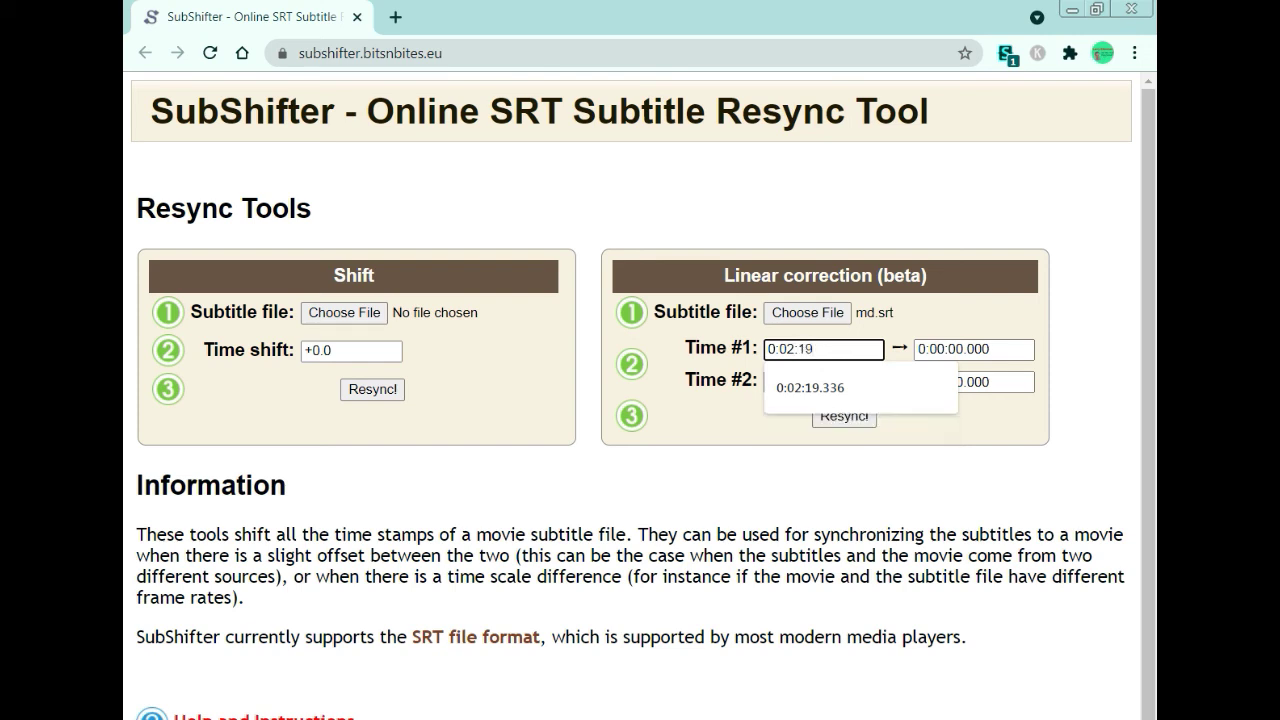
pyautogui.write('.336')
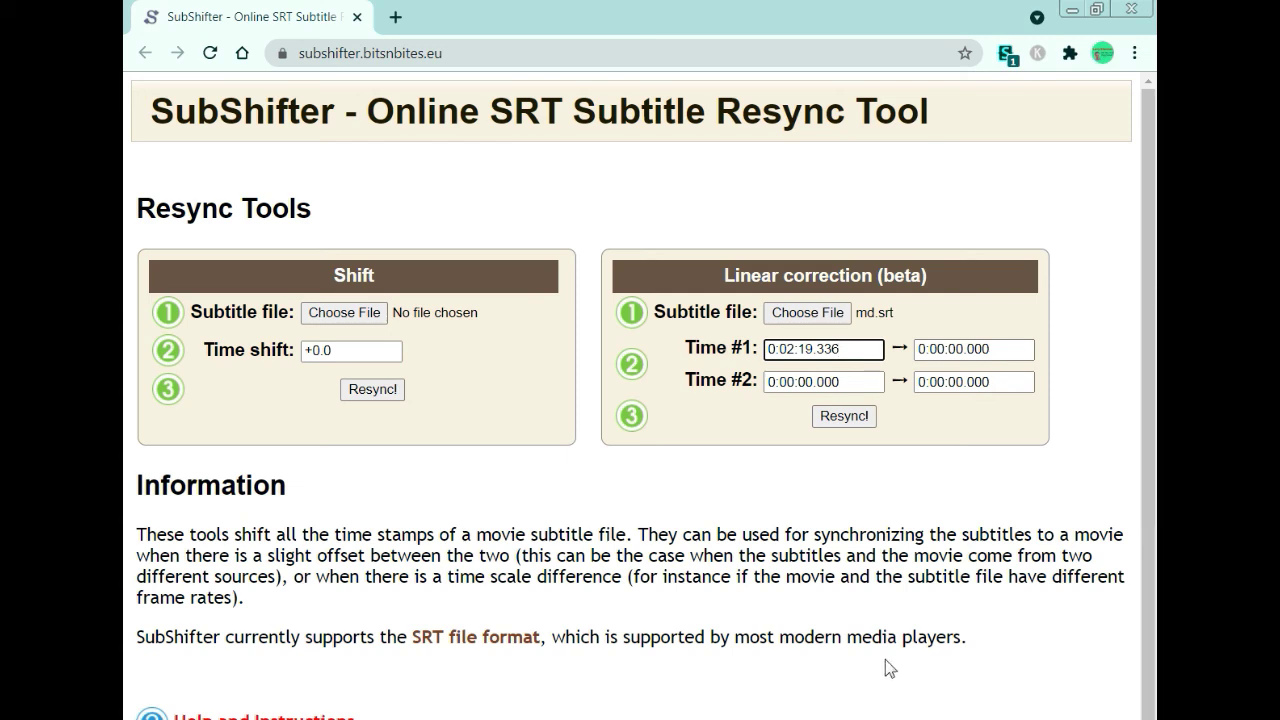
# - Set the corrected time of Time #1 in the linear correction to 0:02:15.000
pyautogui.click(997, 352)
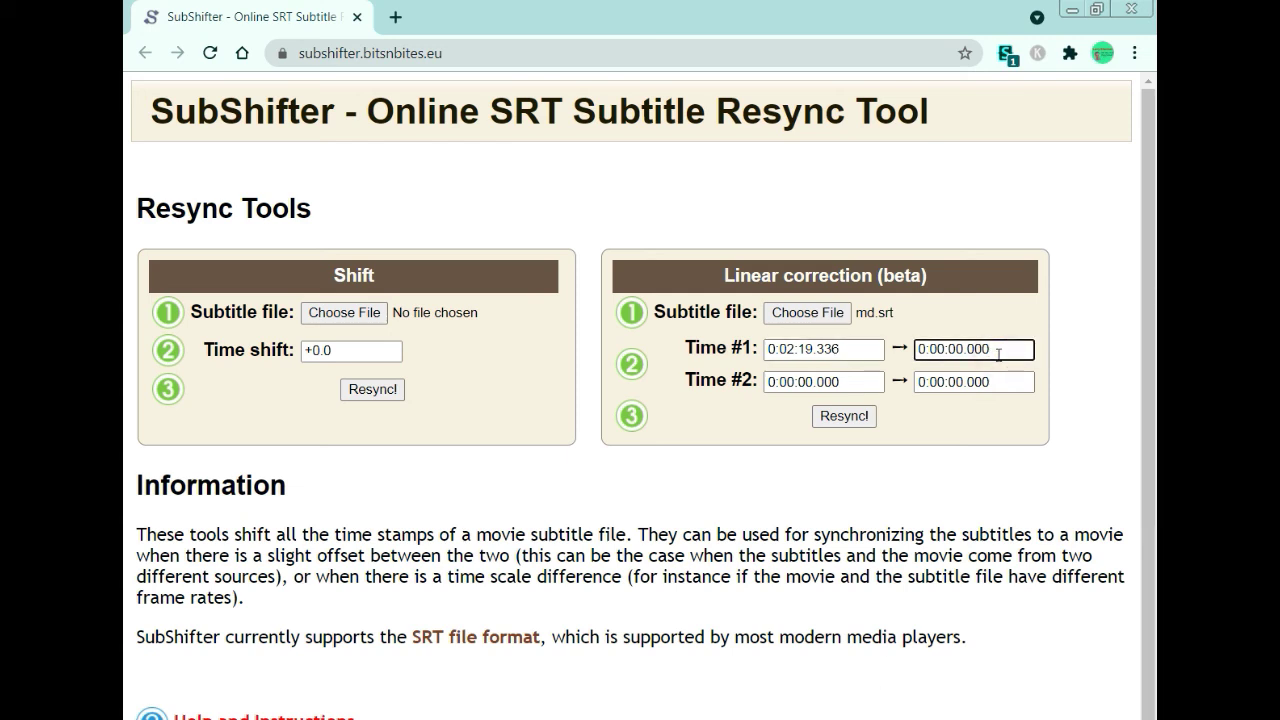
pyautogui.press('BackSpace')
pyautogui.press('BackSpace')
pyautogui.press('BackSpace')
pyautogui.press('BackSpace')
pyautogui.press('BackSpace')
pyautogui.press('BackSpace')
pyautogui.press('BackSpace')
pyautogui.press('BackSpace')
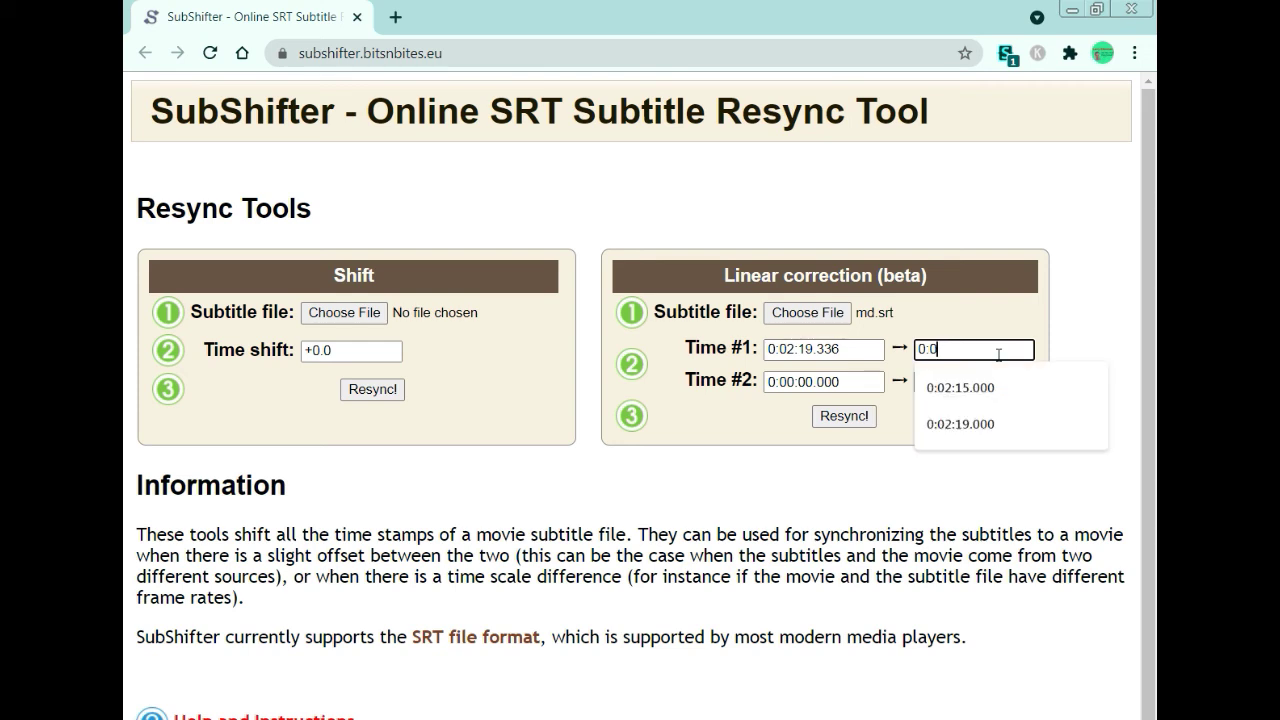
pyautogui.write('2:15')
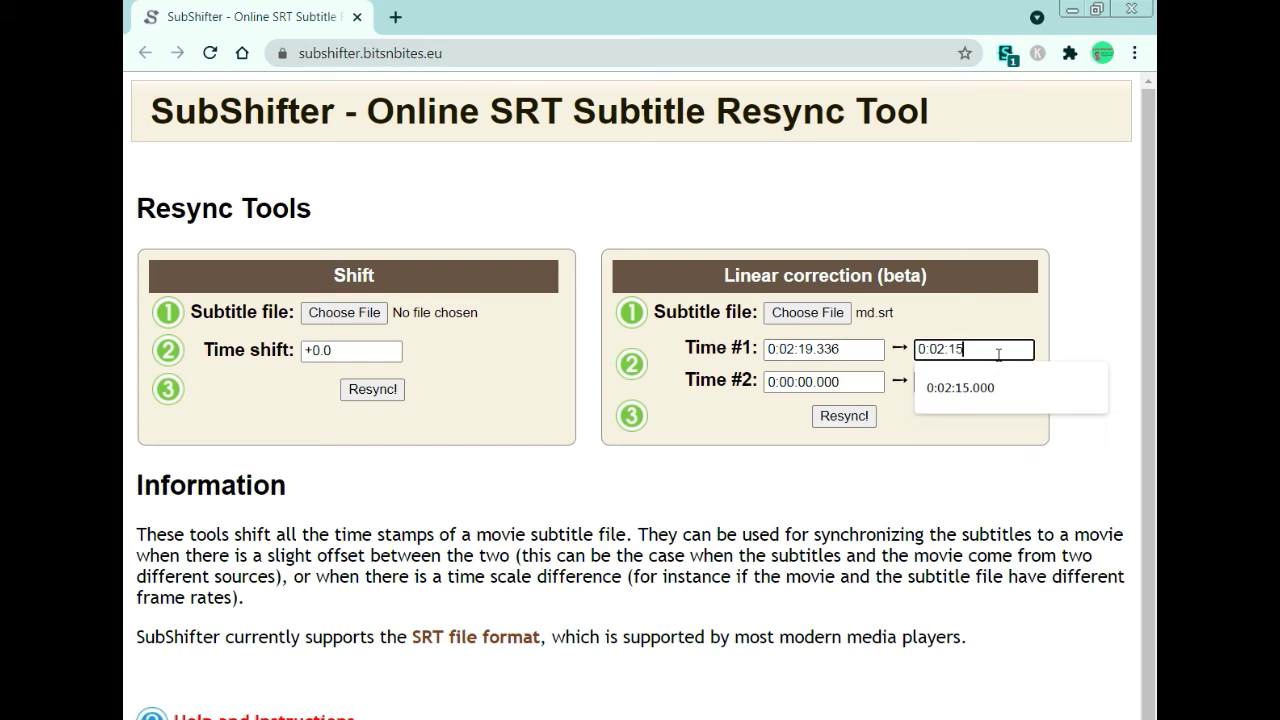
pyautogui.write('.000')
# - Set the original time of Time #2 in the linear correction to 1:44:11.554
pyautogui.click(848, 388)
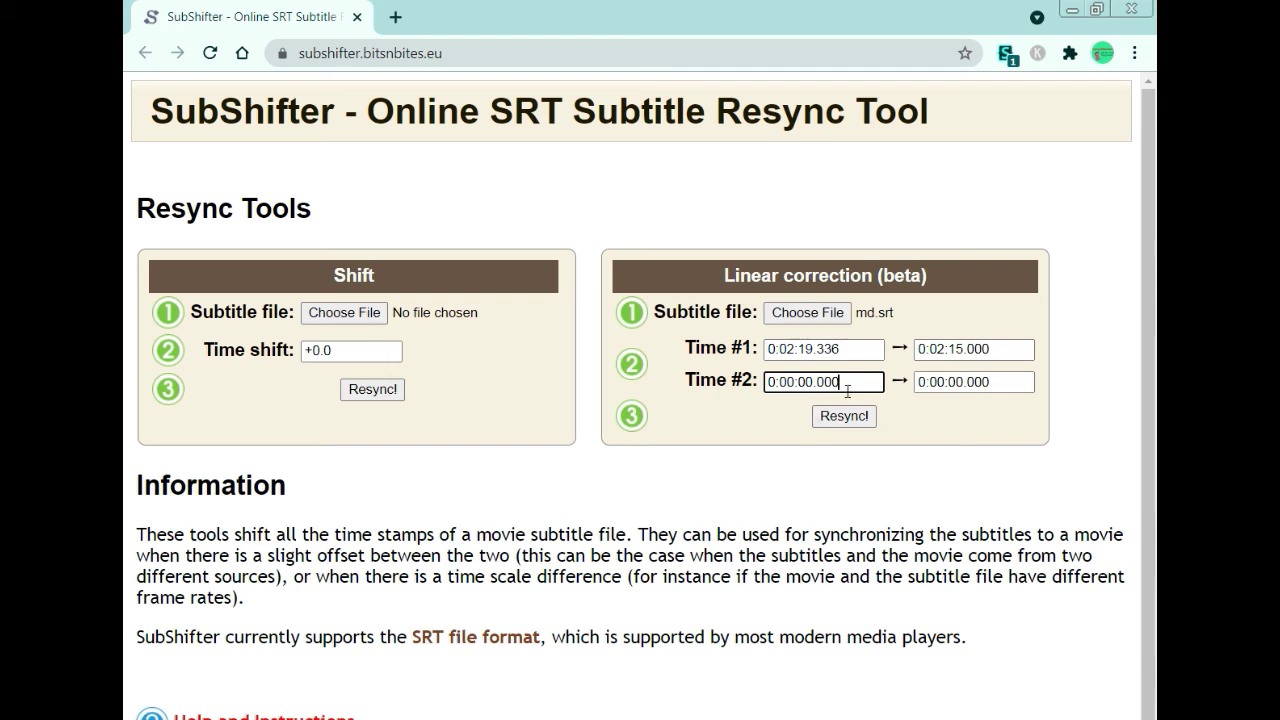
pyautogui.press('BackSpace')
pyautogui.press('BackSpace')
pyautogui.press('BackSpace')
pyautogui.press('BackSpace')
pyautogui.press('BackSpace')
pyautogui.press('BackSpace')
pyautogui.press('BackSpace')
pyautogui.press('BackSpace')
pyautogui.press('BackSpace')
pyautogui.press('BackSpace')
pyautogui.press('BackSpace')
pyautogui.write('1:44:02.0')
pyautogui.press('BackSpace')
pyautogui.press('BackSpace')
pyautogui.press('BackSpace')
pyautogui.press('BackSpace')
pyautogui.press('BackSpace')
pyautogui.write(':11.554')
# - Set the corrected time of Time #2 to 1:44:02.000 and resync md.srt with the linear correction, closing the browser when done
pyautogui.click(997, 383)
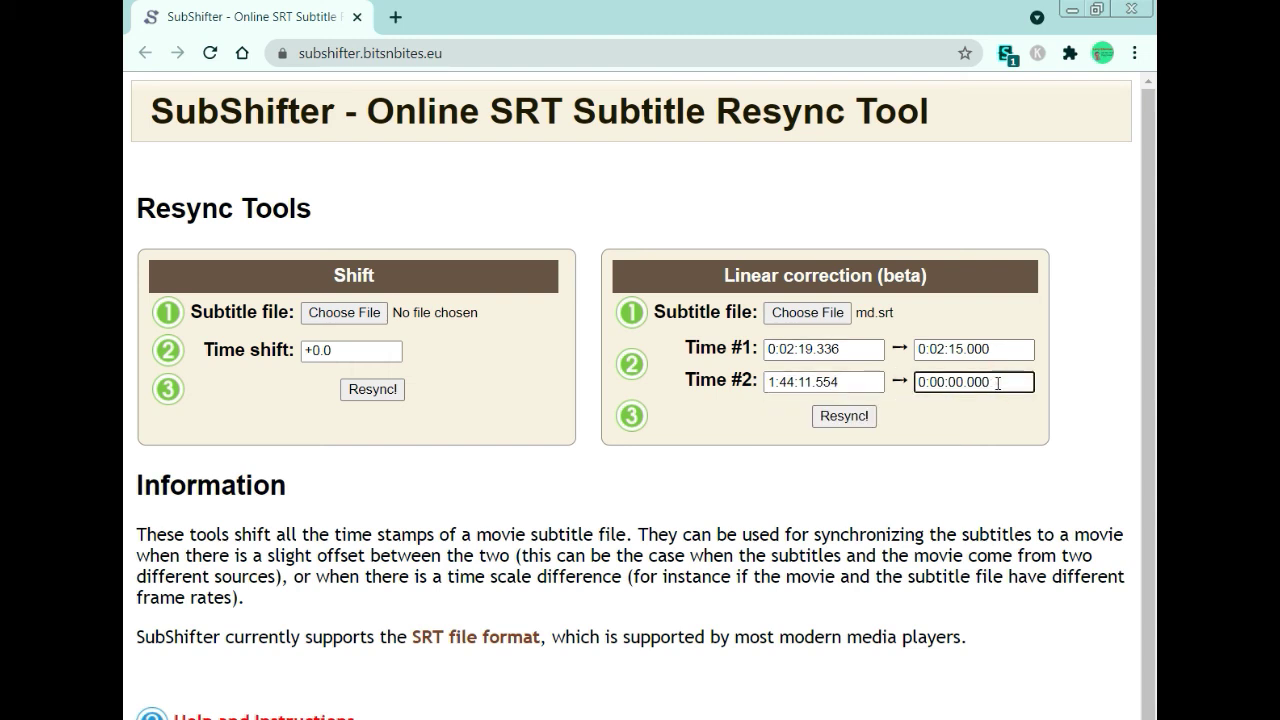
pyautogui.press('BackSpace')
pyautogui.press('BackSpace')
pyautogui.press('BackSpace')
pyautogui.press('BackSpace')
pyautogui.press('BackSpace')
pyautogui.press('BackSpace')
pyautogui.press('BackSpace')
pyautogui.press('BackSpace')
pyautogui.press('BackSpace')
pyautogui.press('BackSpace')
pyautogui.press('BackSpace')
pyautogui.write('1')
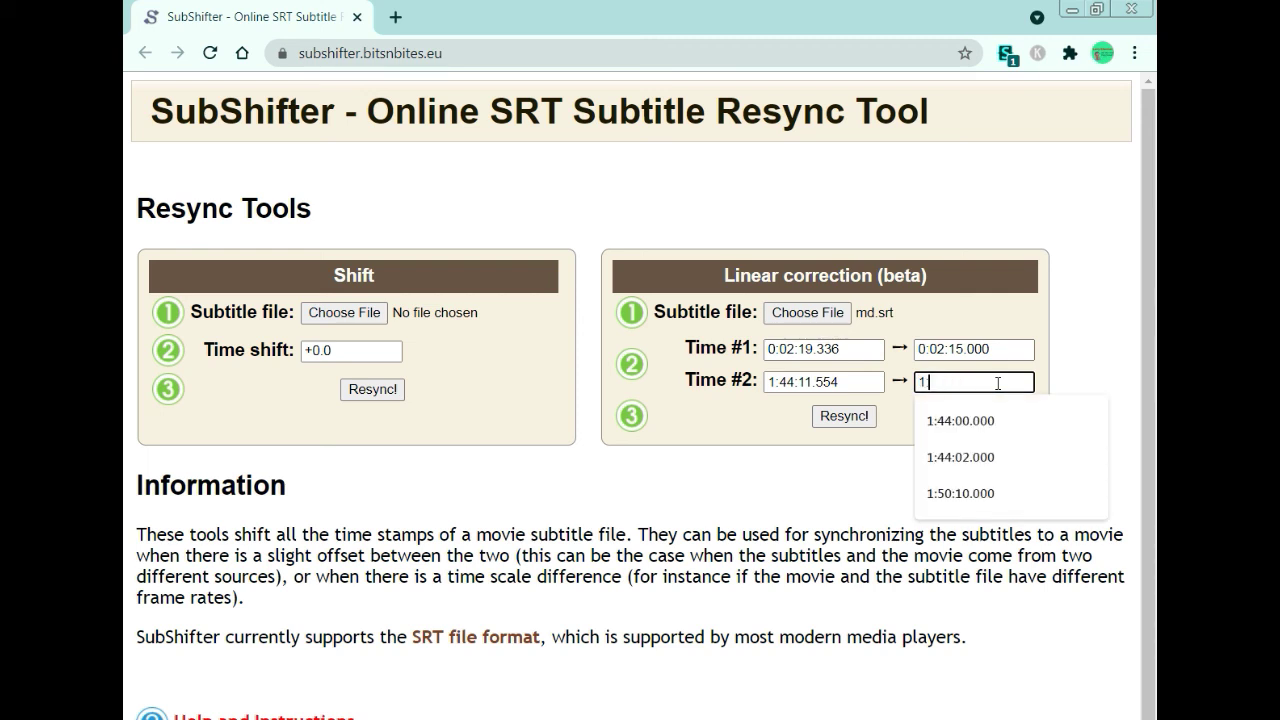
pyautogui.write(':44:02')
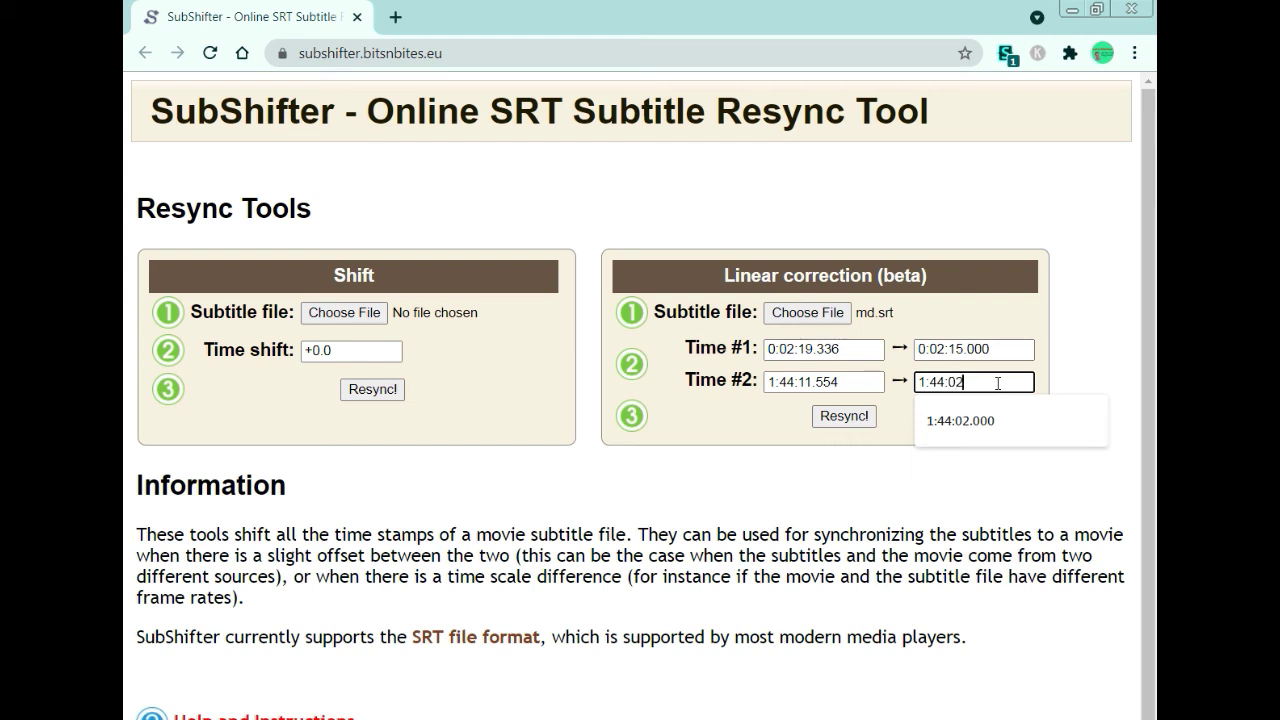
pyautogui.write('.000')
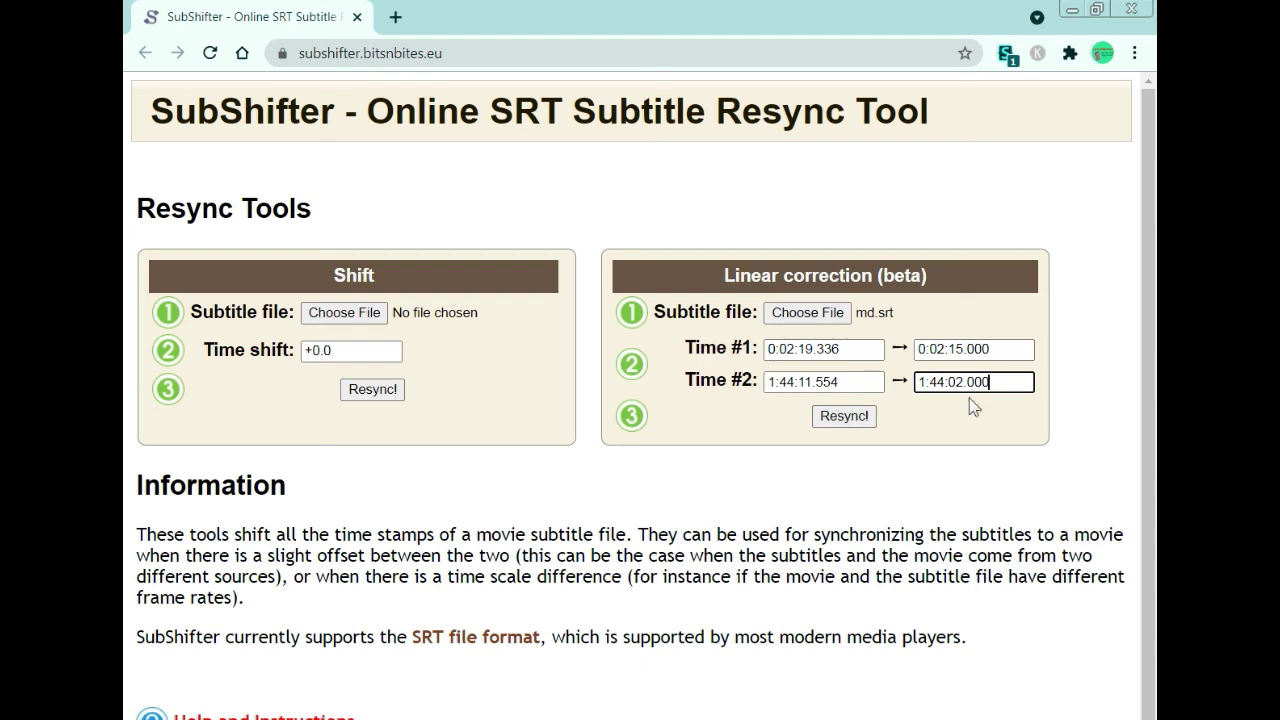
pyautogui.click(845, 418)
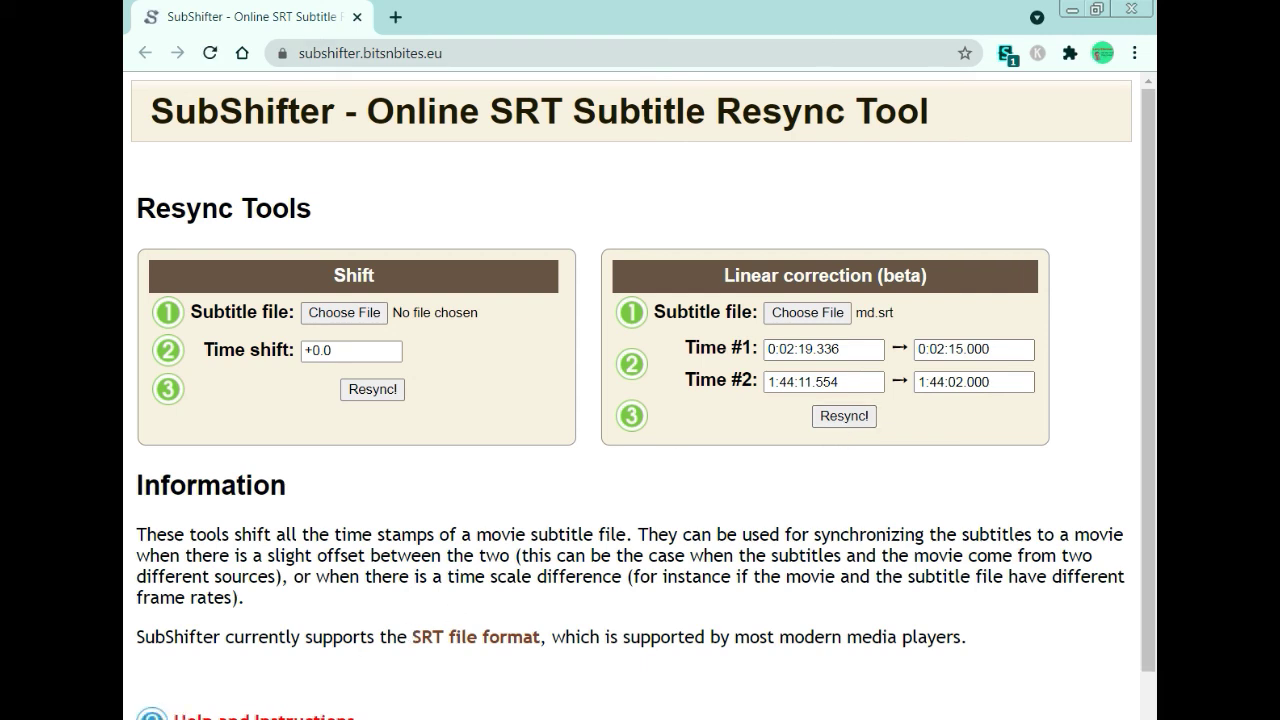
pyautogui.click(1141, 11)
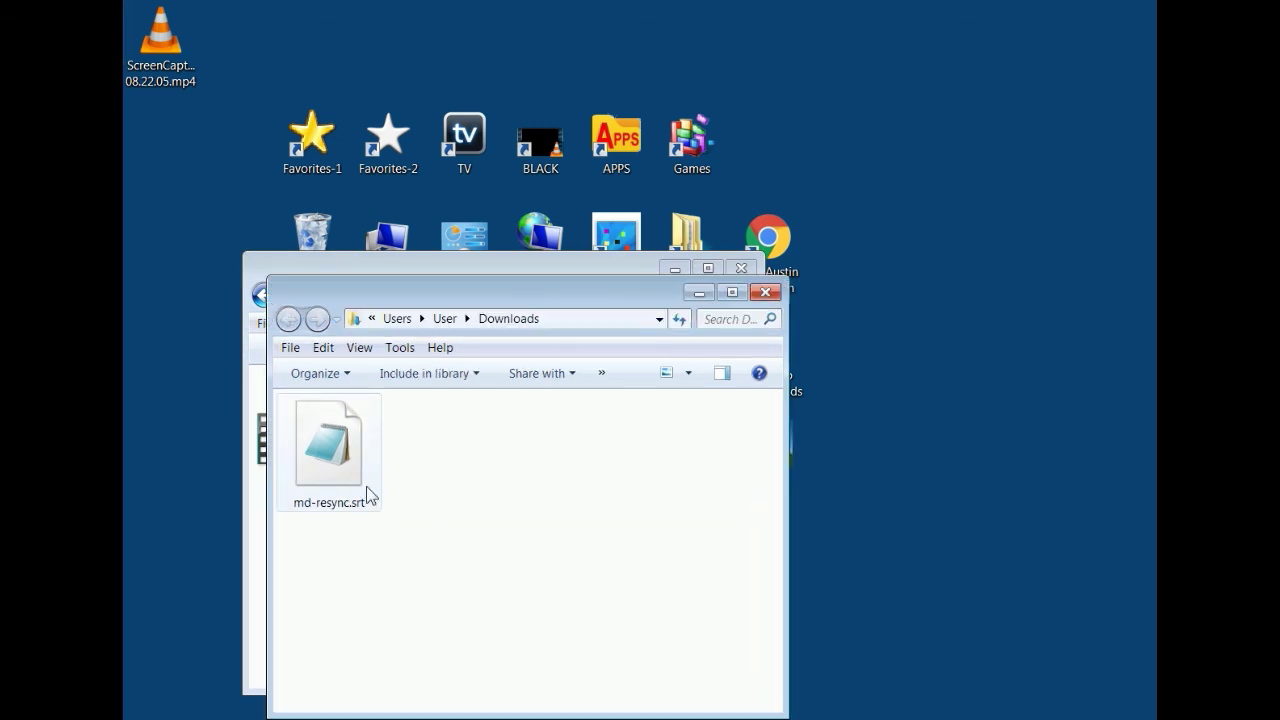
# - Move the original md.srt out to the desktop and put md-resync.srt from Downloads into the Moby Dick case 3 folder
pyautogui.moveTo(410, 286); pyautogui.dragTo(967, 286)
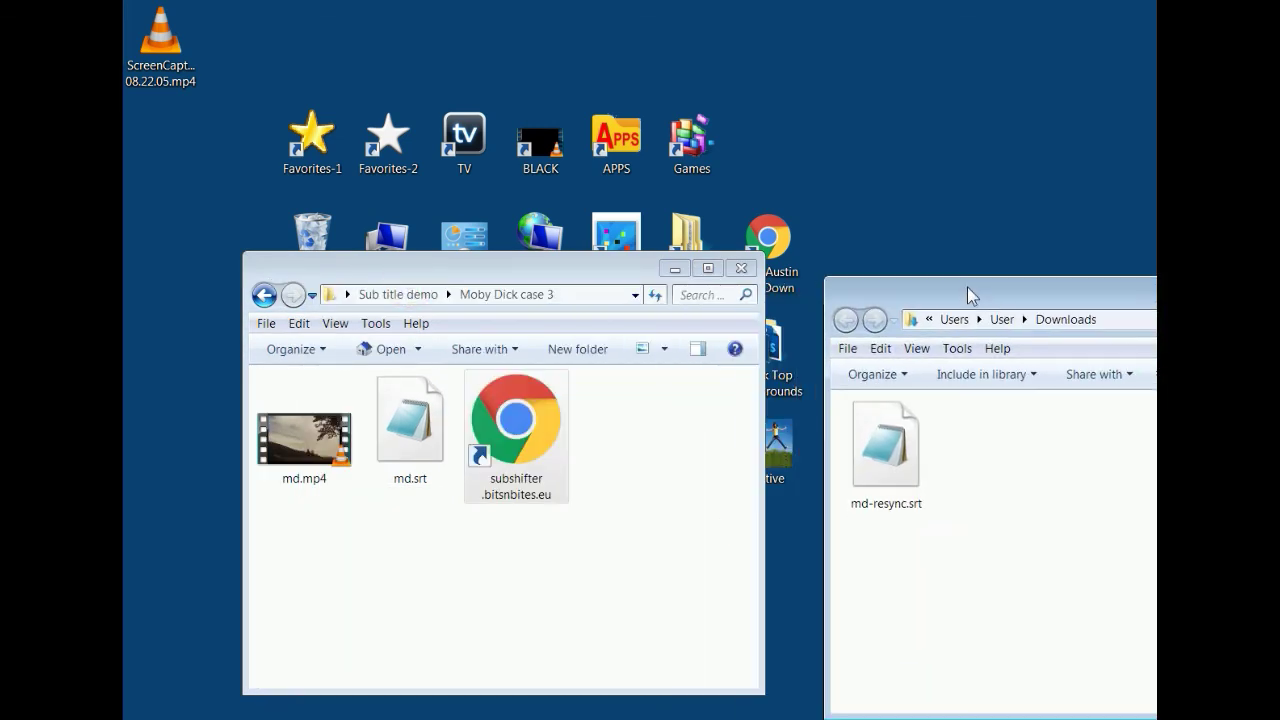
pyautogui.click(418, 438)
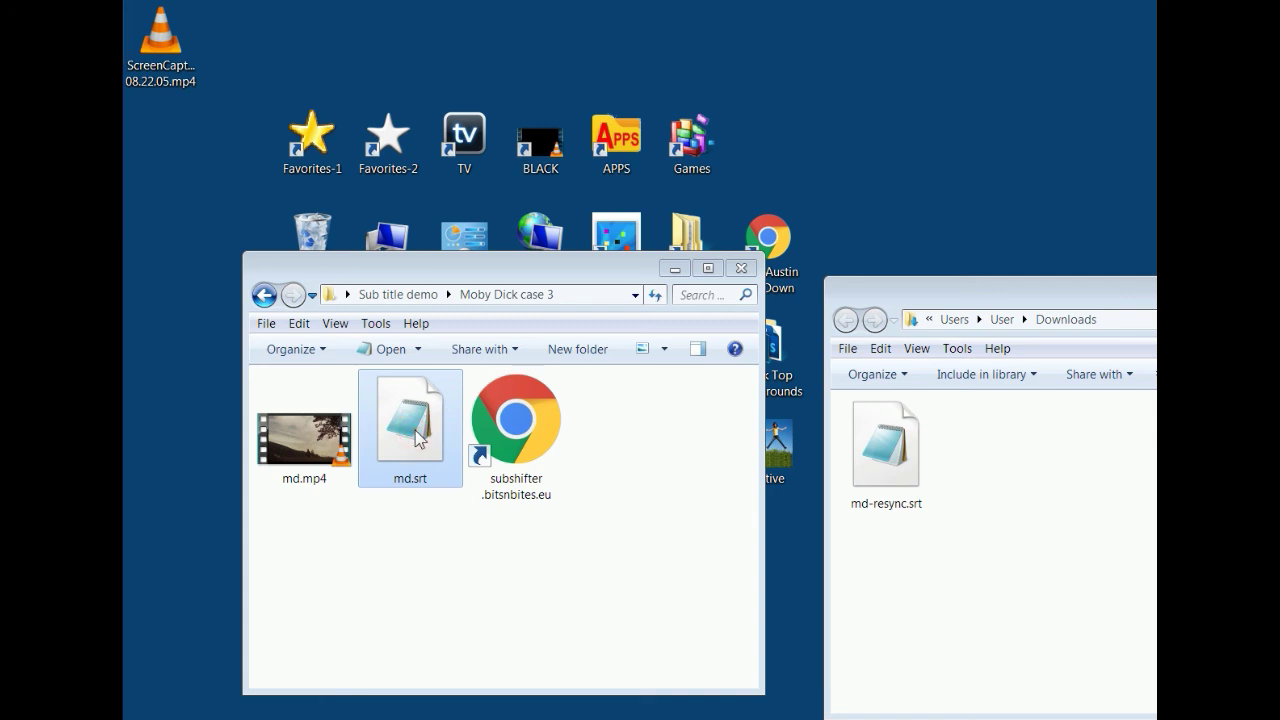
pyautogui.moveTo(1076, 103); pyautogui.dragTo(1076, 103)
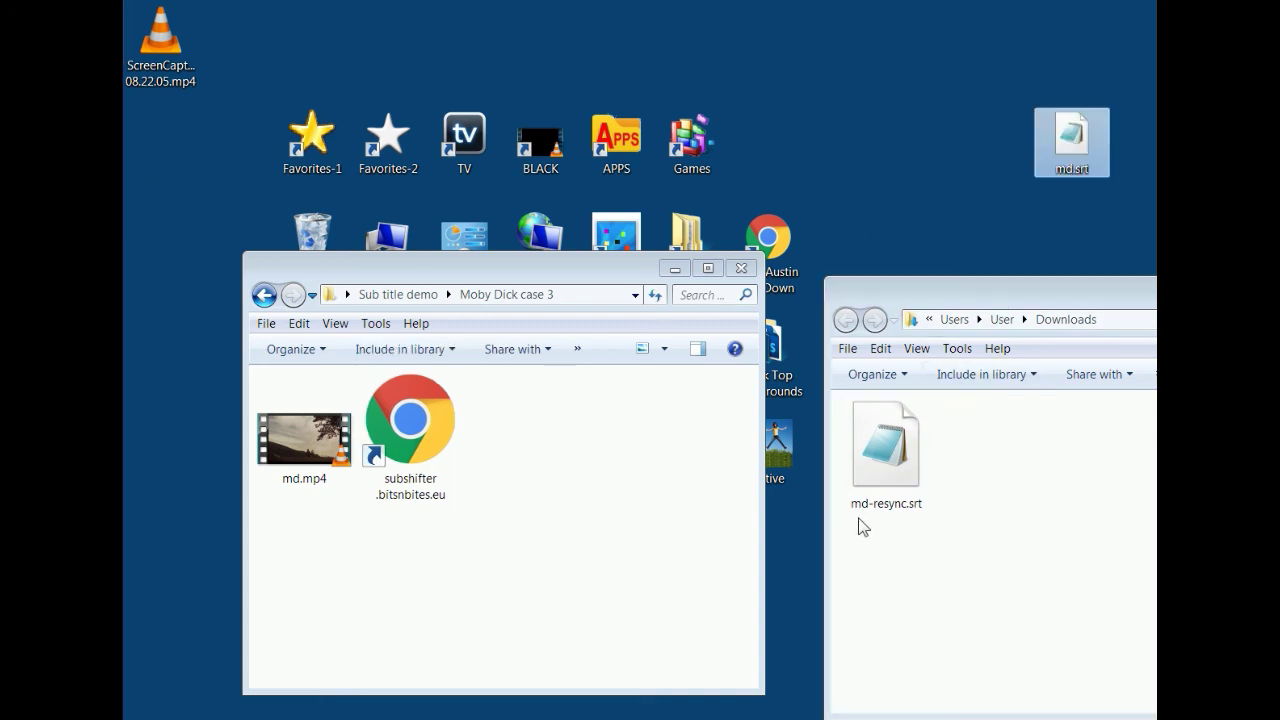
pyautogui.moveTo(888, 476); pyautogui.dragTo(558, 472)
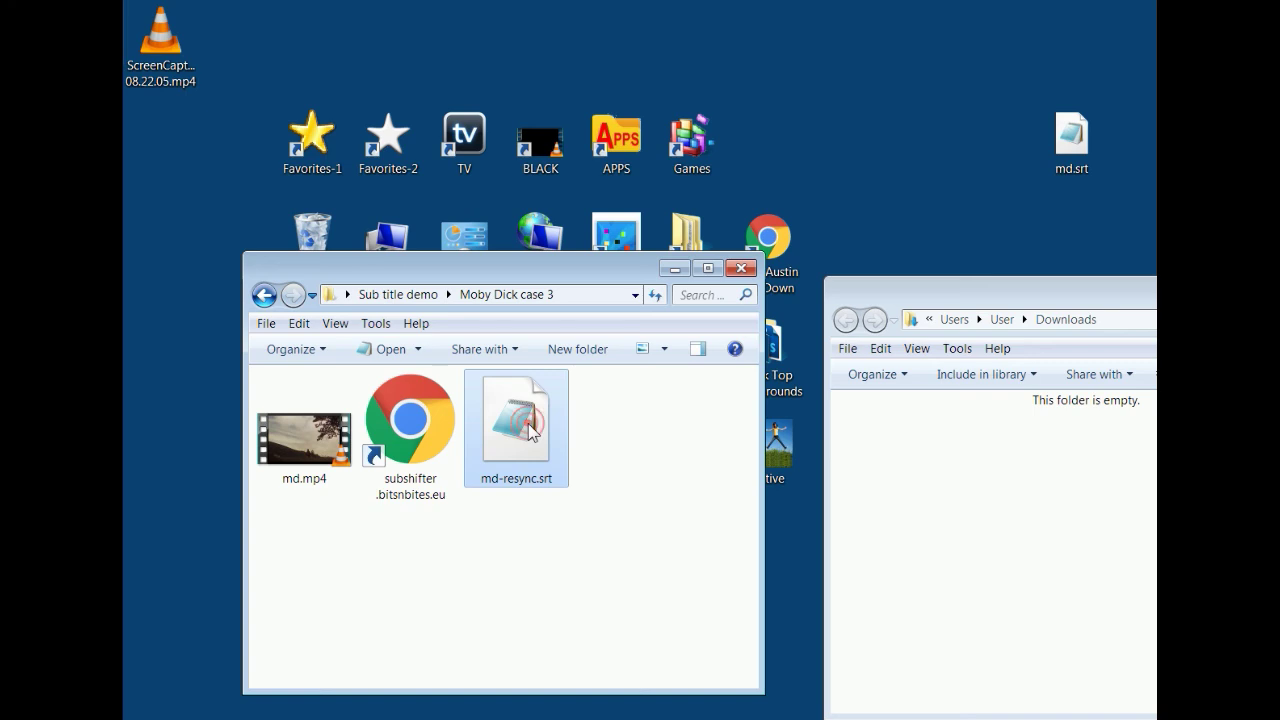
# - Rename md-resync.srt as md.srt to match the video file
pyautogui.rightClick(528, 423)
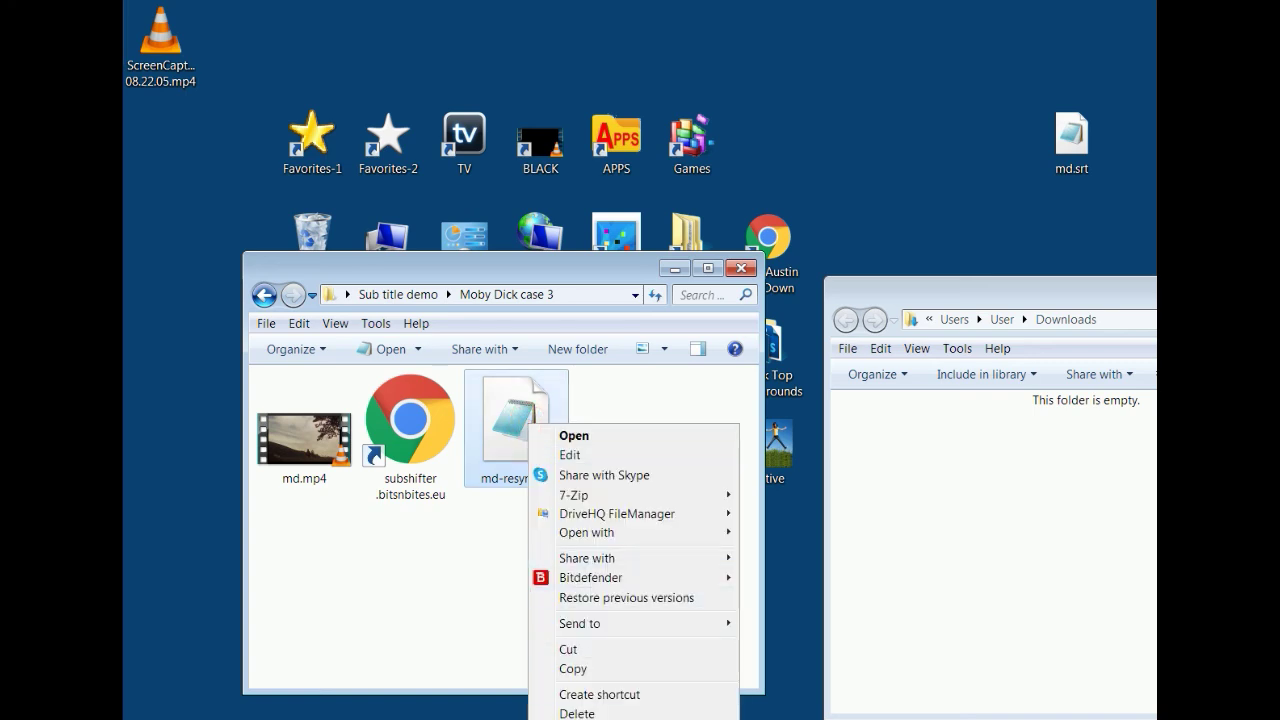
pyautogui.write('m')
pyautogui.write('md')
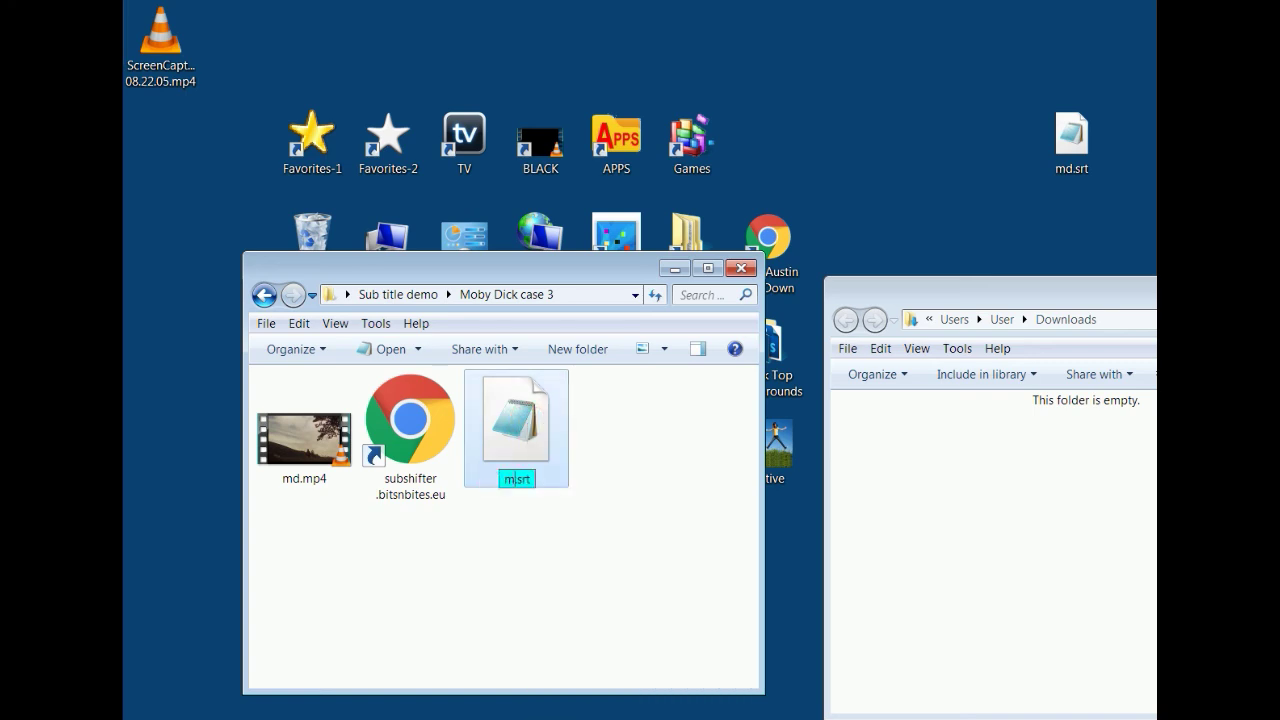
pyautogui.press('Return')
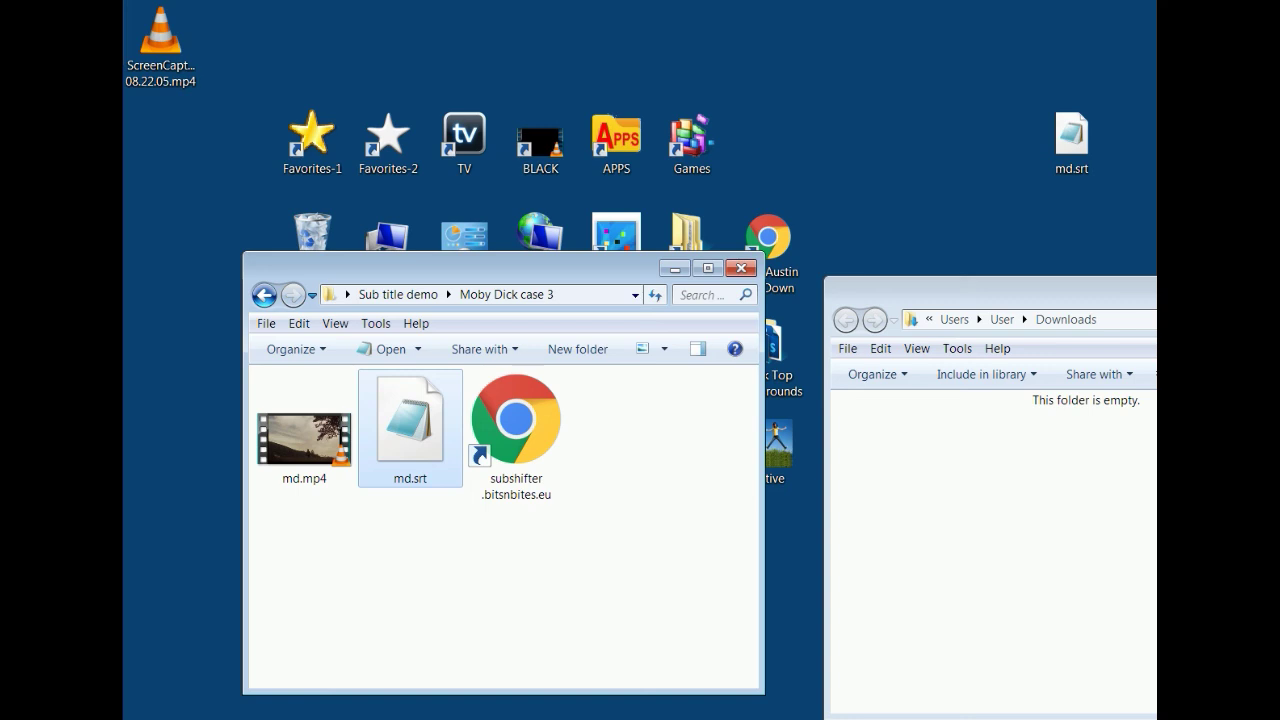
# - Play md.mp4 with the linearly corrected subtitles, check the sync near the film's start and end, and close the player
pyautogui.doubleClick(330, 456)
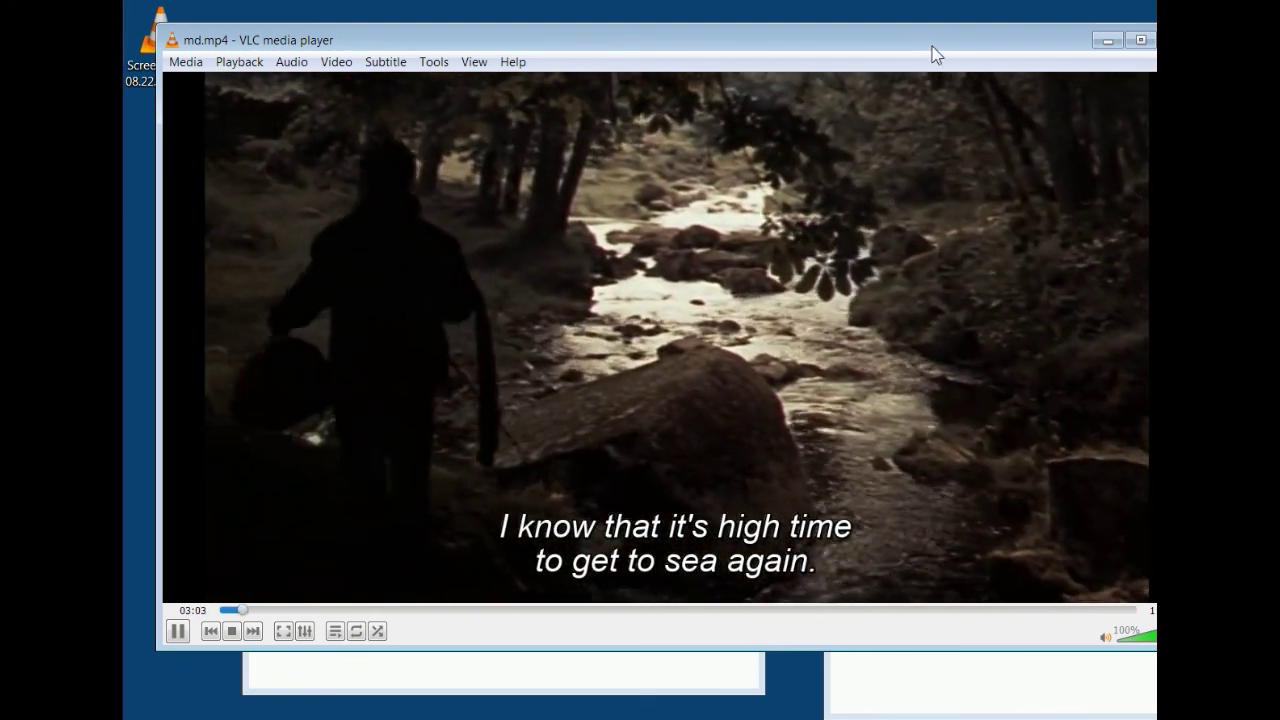
pyautogui.moveTo(931, 55); pyautogui.dragTo(768, 85)
pyautogui.click(916, 638)
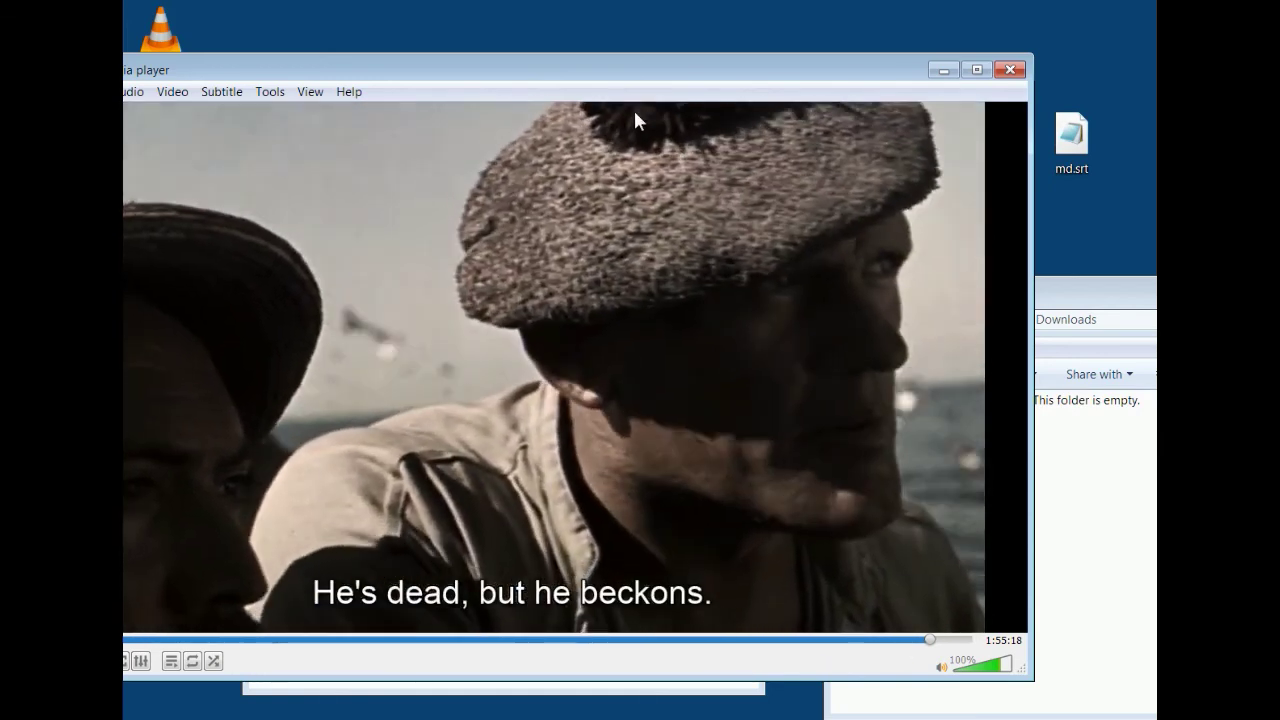
pyautogui.click(1010, 69)
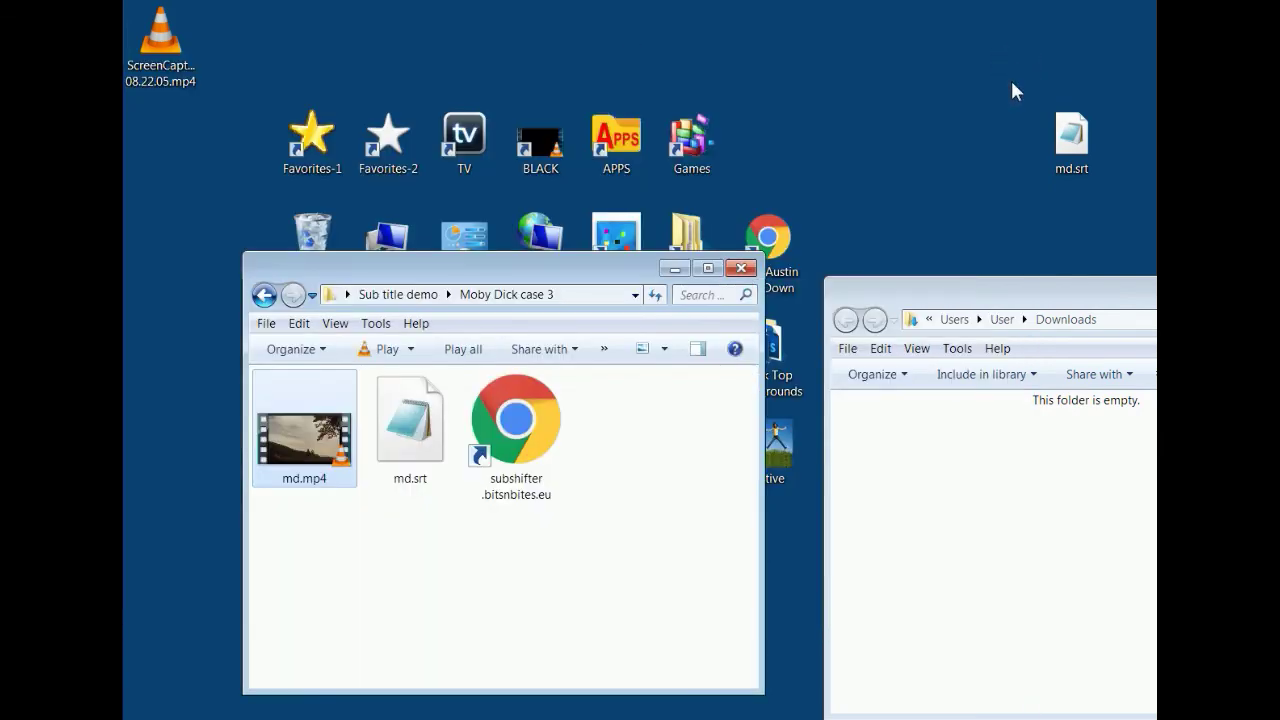